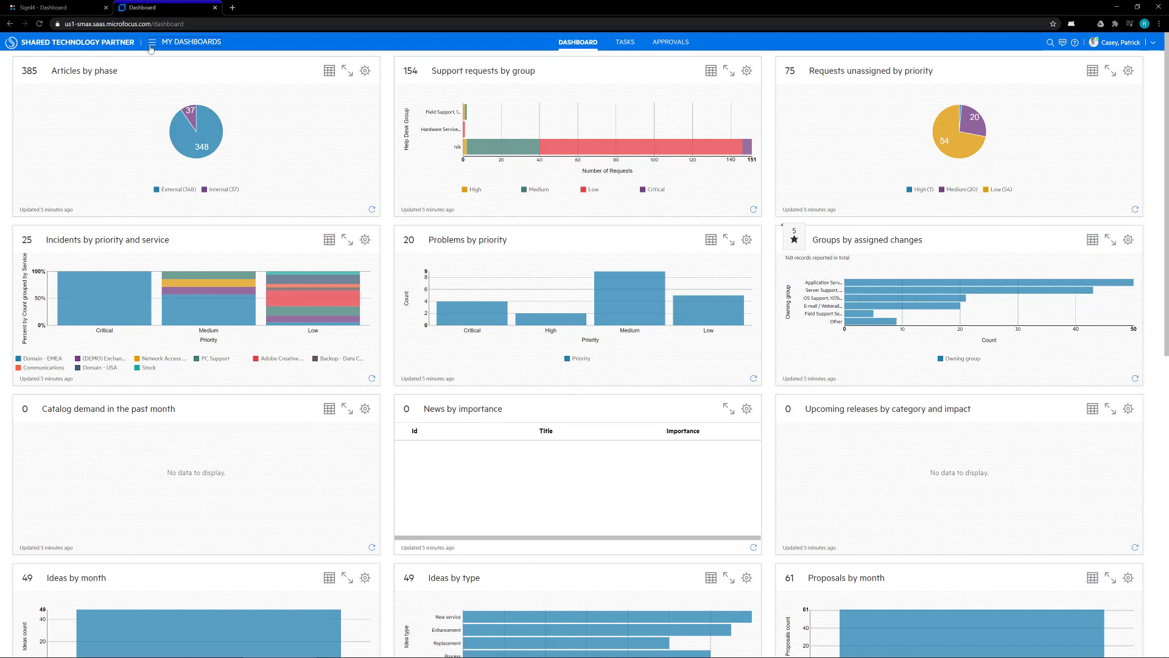
Open Studio from the Administration menu and keep Incident as the entity being edited.
left_click(151, 43)
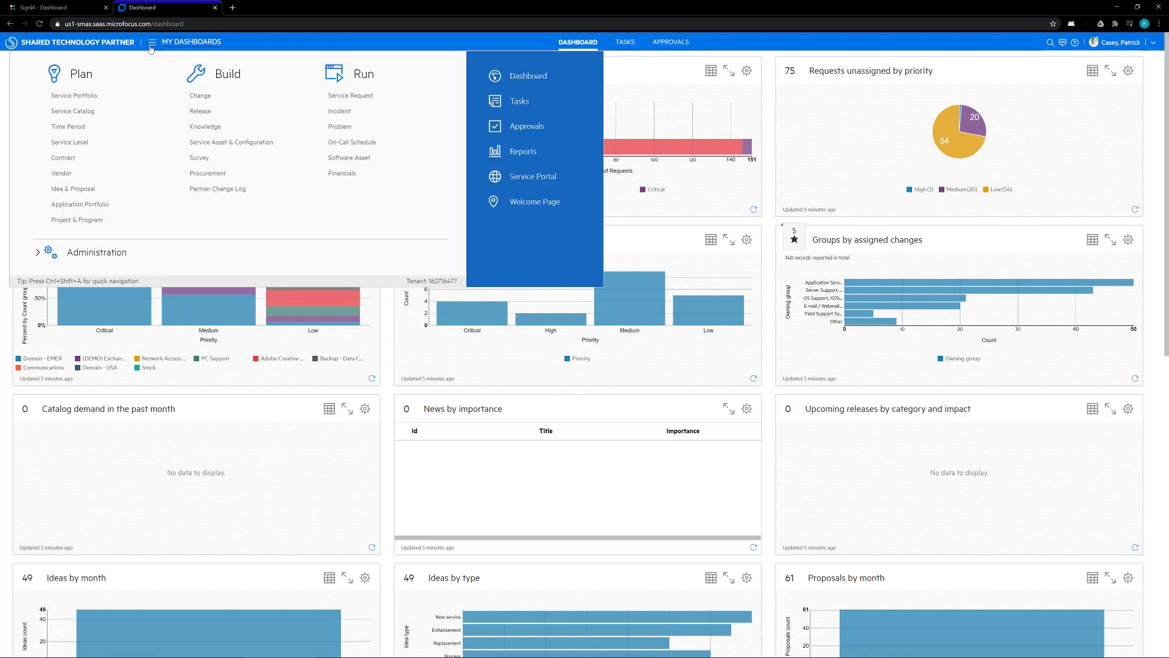
left_click(86, 259)
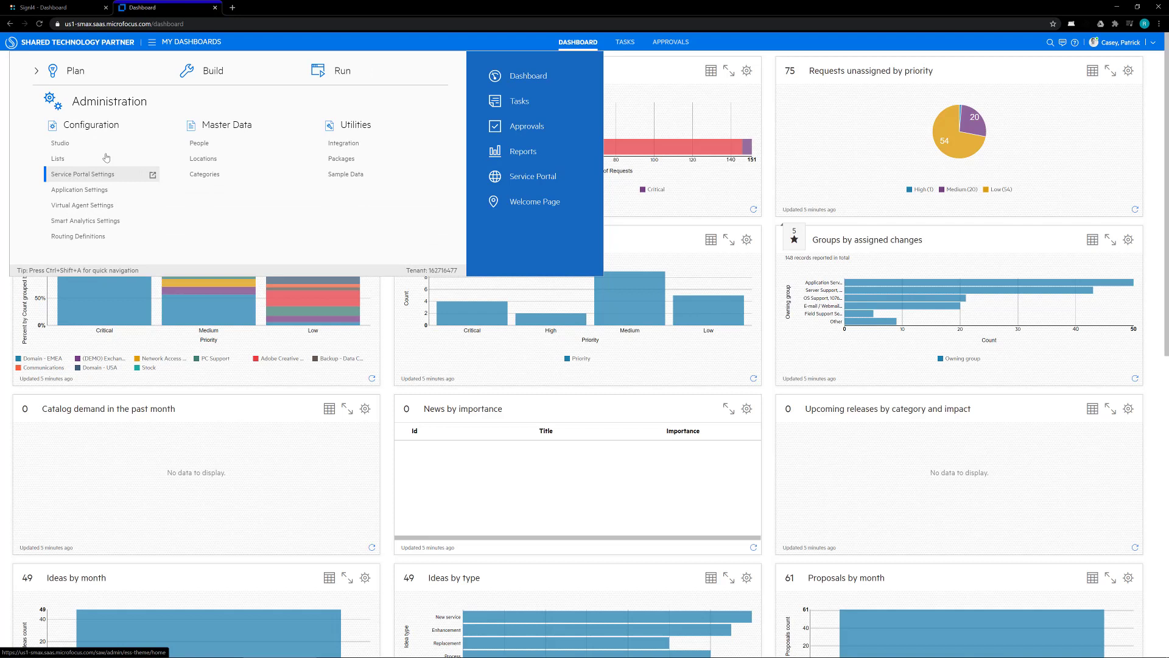
left_click(60, 143)
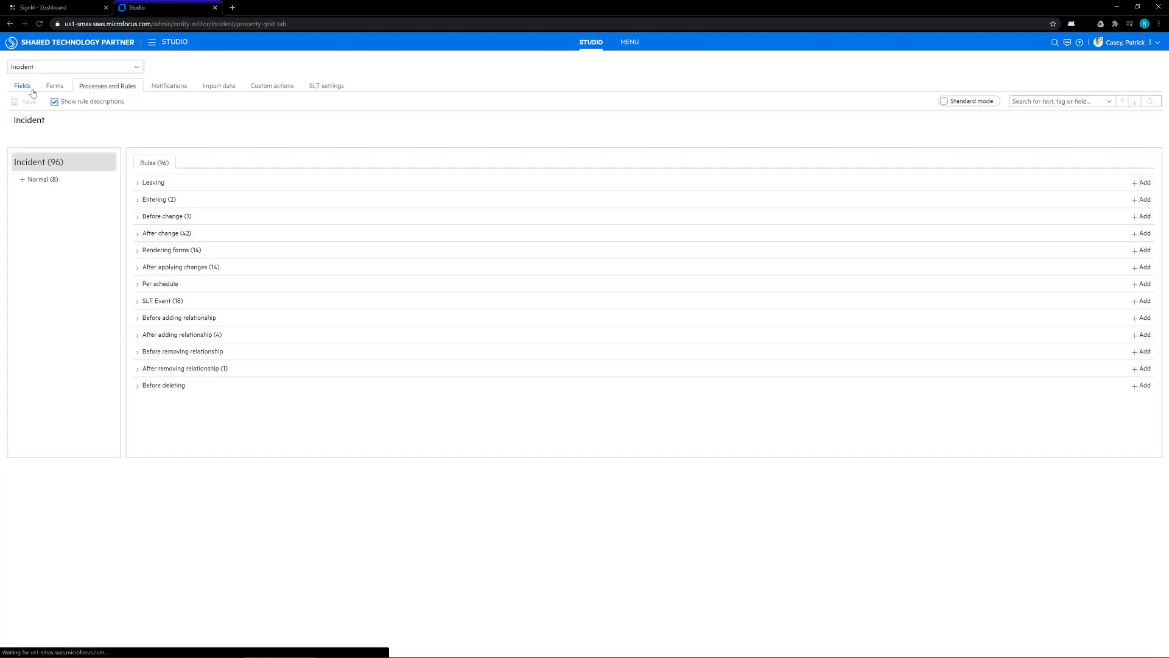
left_click(64, 66)
key("Escape")
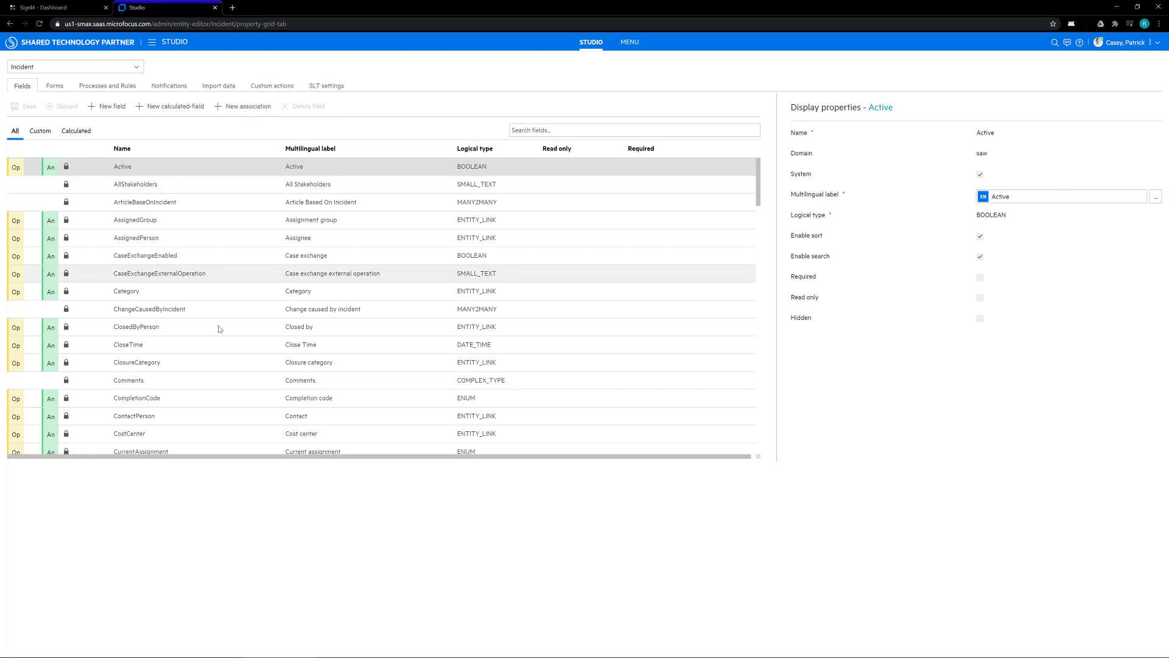
Review the Signl4Fowarding_c, Signl4Status_c and Signl4User_c field properties, then show Incident's Processes and Rules.
scroll(206, 326, "down", 7)
scroll(206, 324, "down", 10)
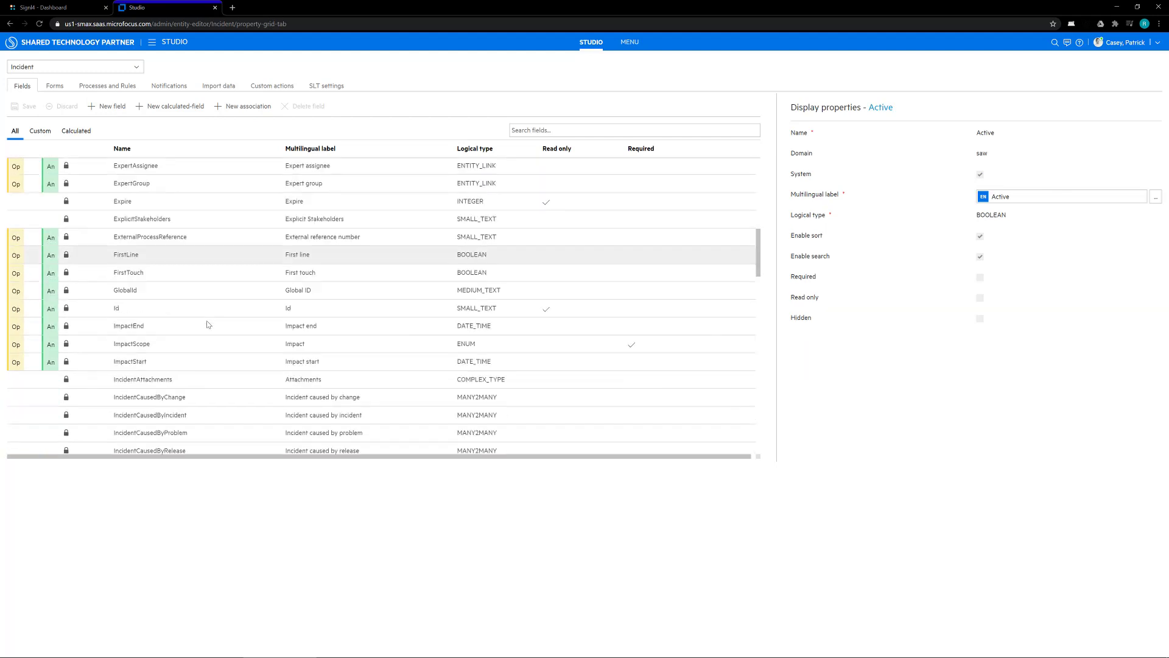
scroll(206, 323, "down", 10)
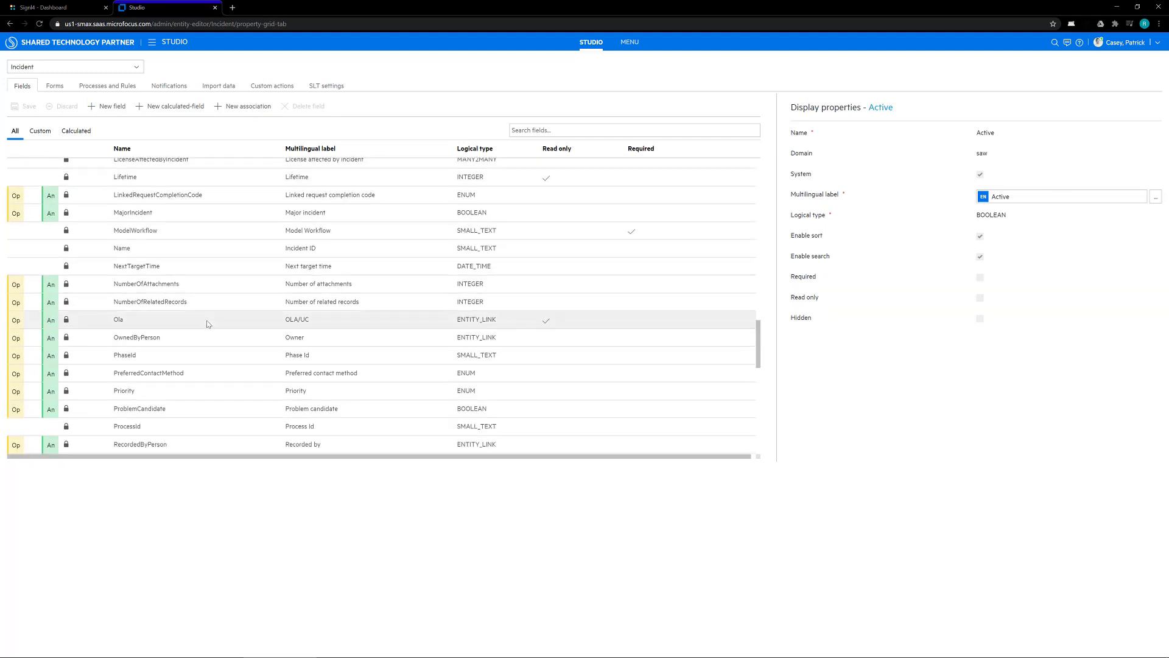
scroll(208, 319, "up", 5)
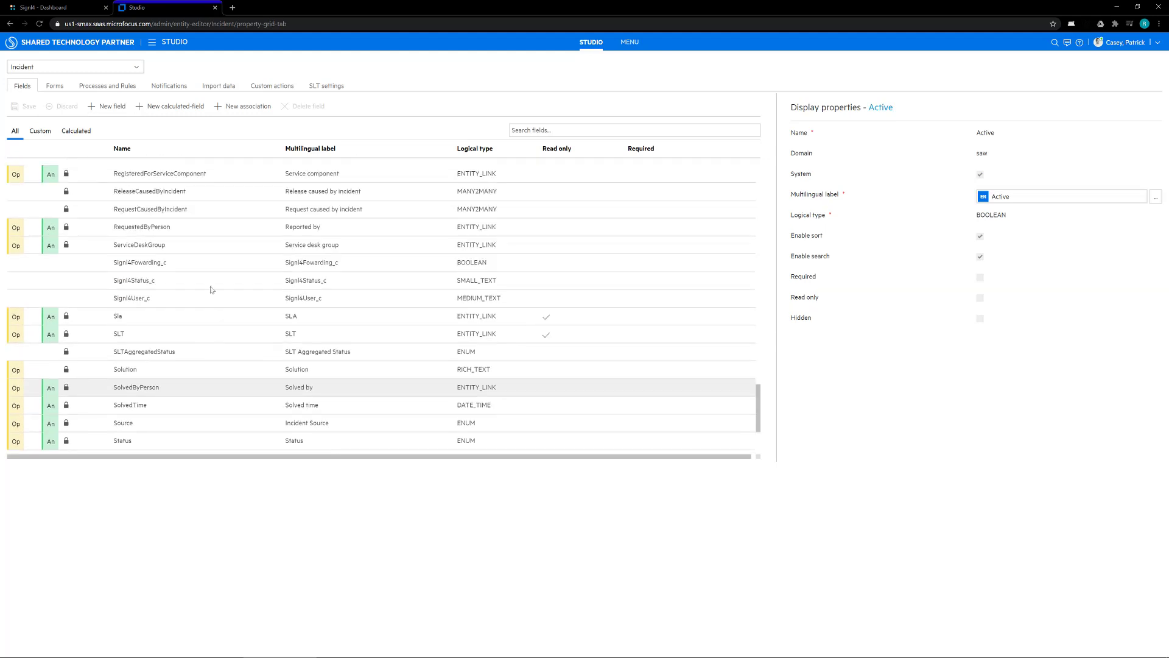
left_click(224, 283)
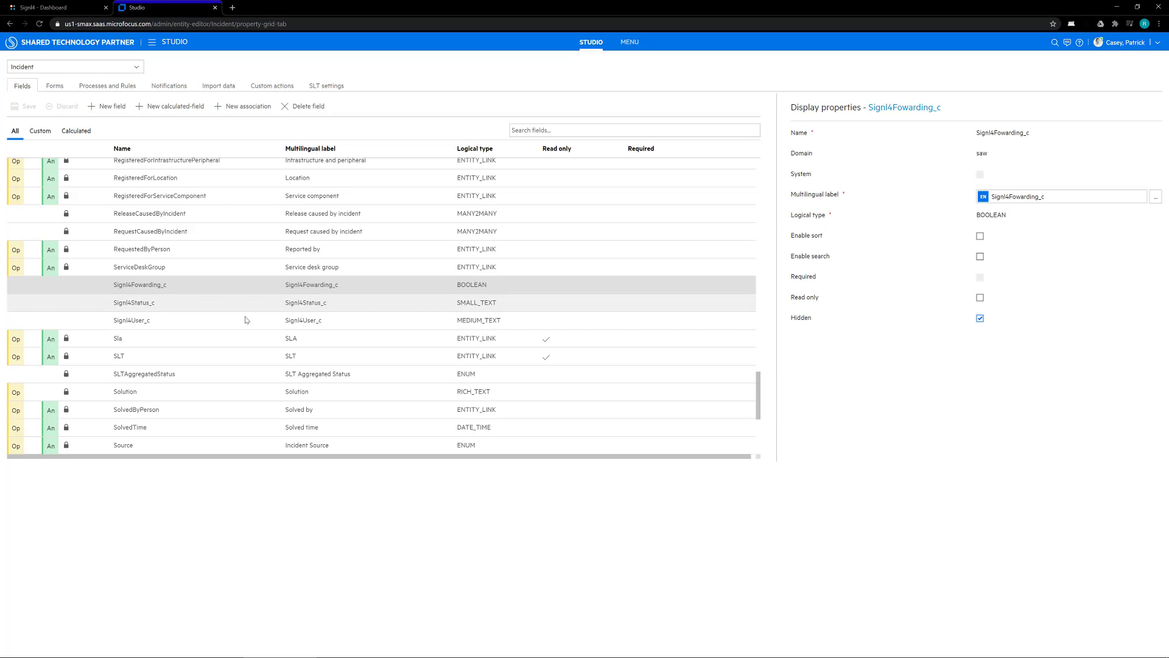
left_click(179, 302)
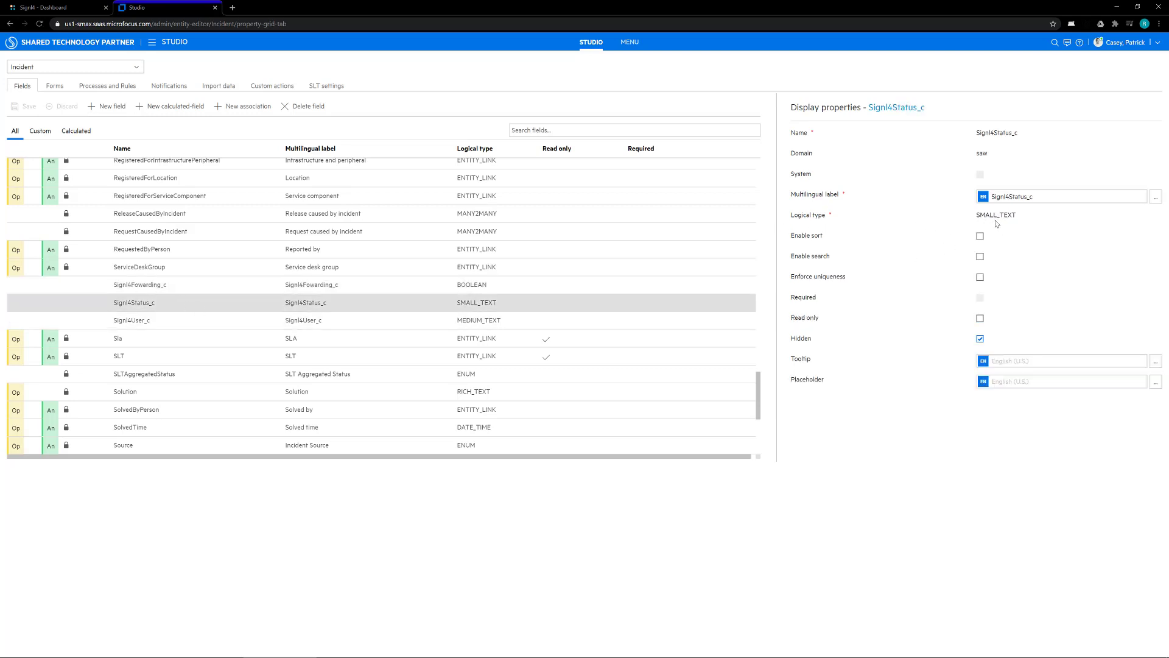
left_click(162, 326)
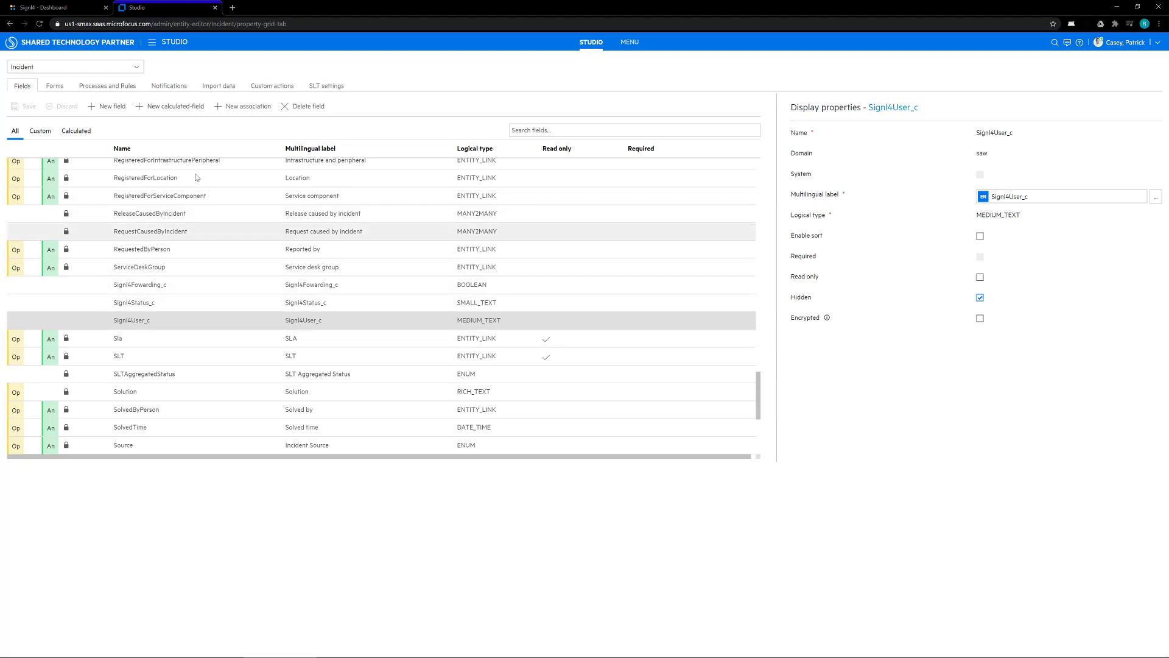
left_click(90, 86)
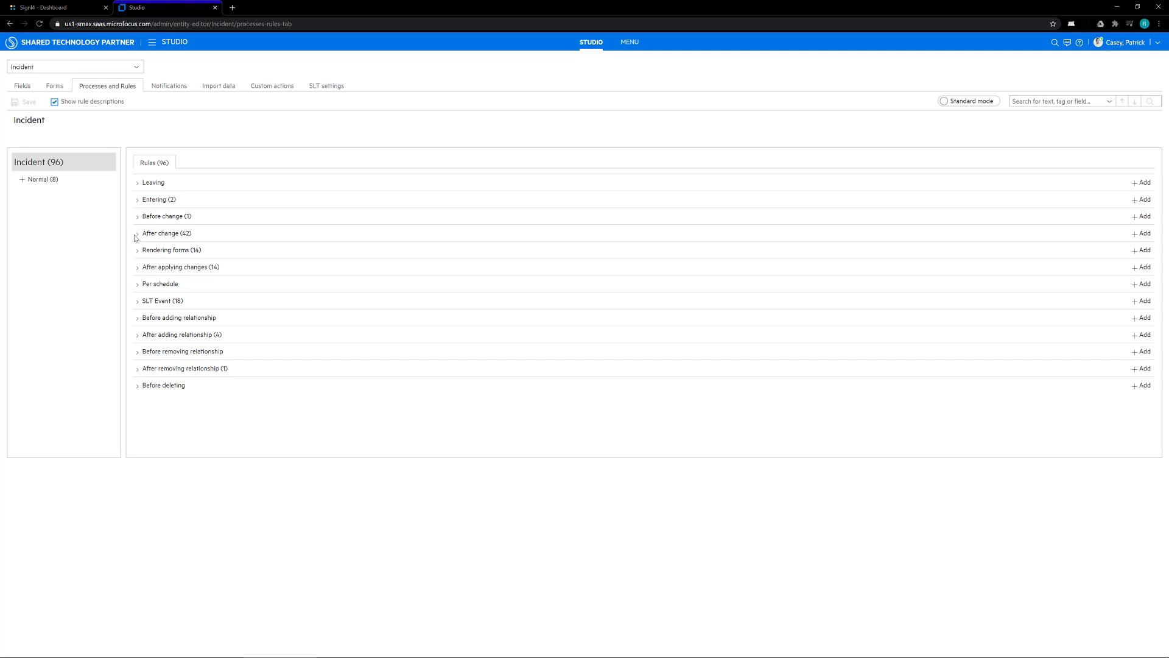
Under After change, add an If..Then rule using the Set multiple fields action.
left_click(137, 234)
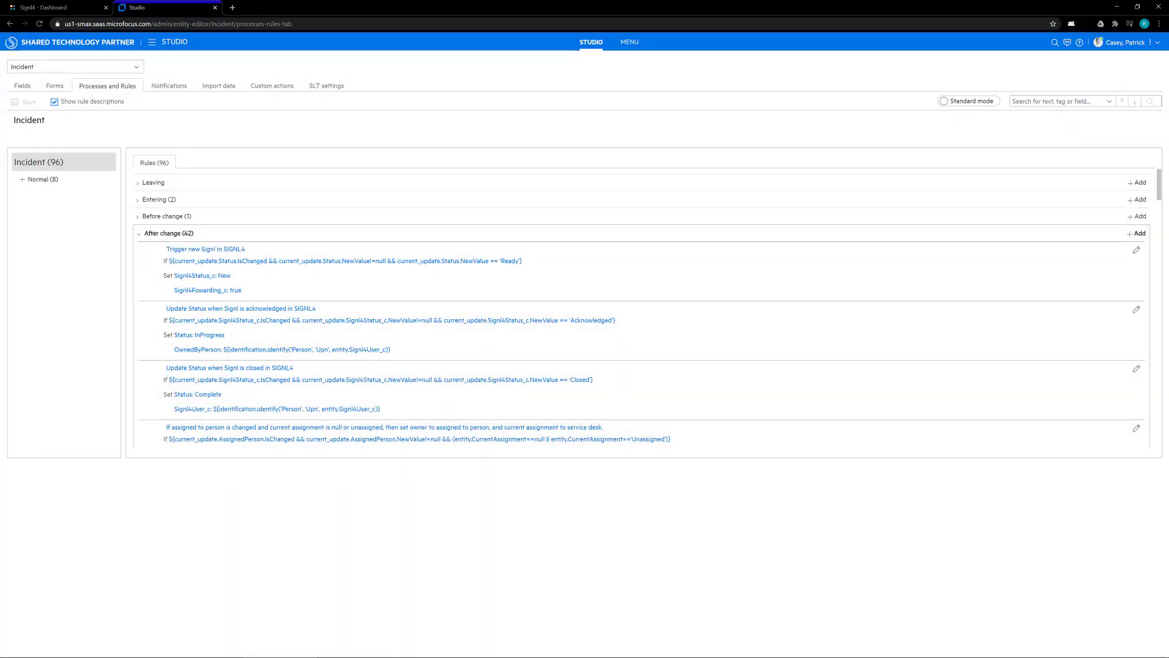
left_click(1135, 233)
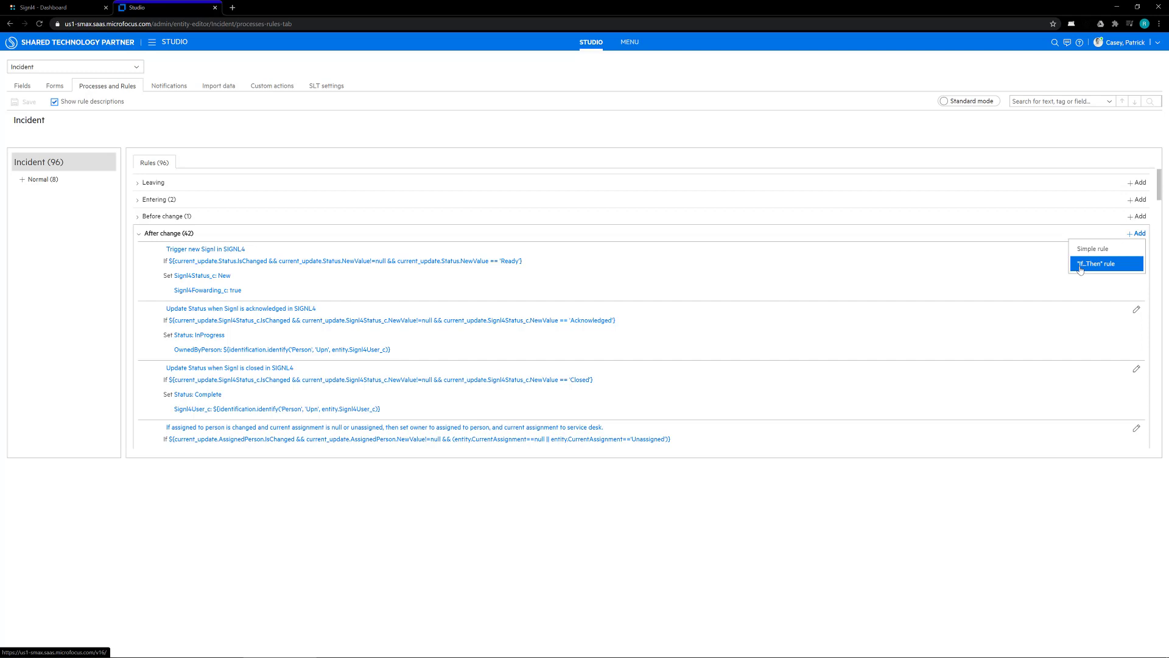
left_click(1080, 265)
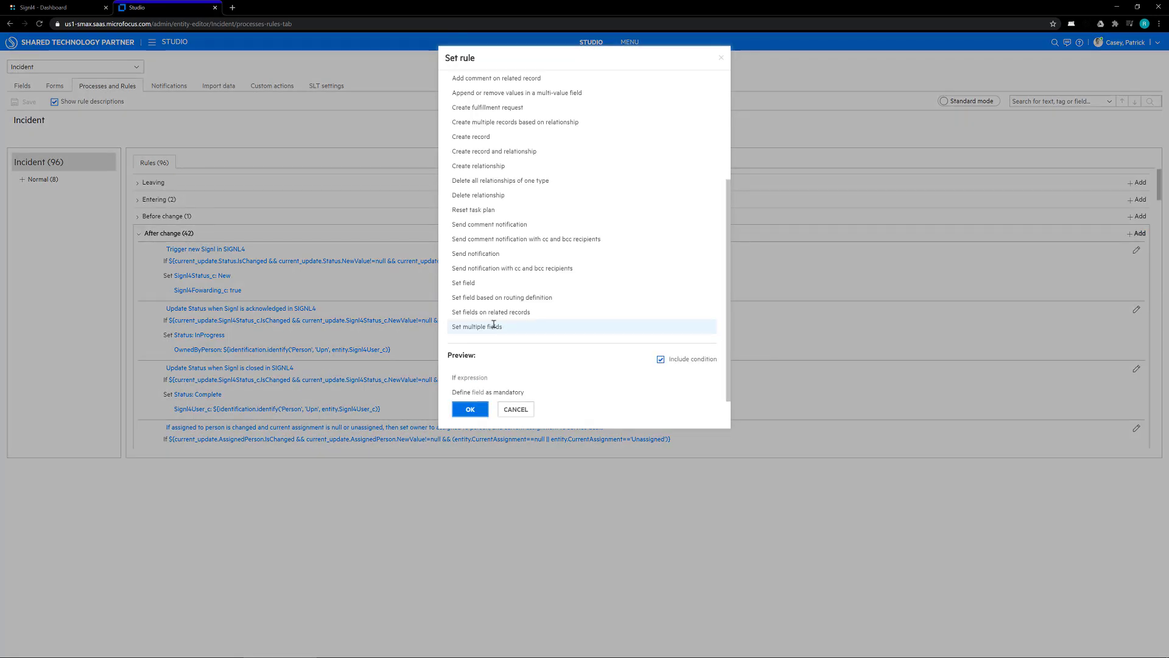
left_click(494, 326)
left_click(470, 409)
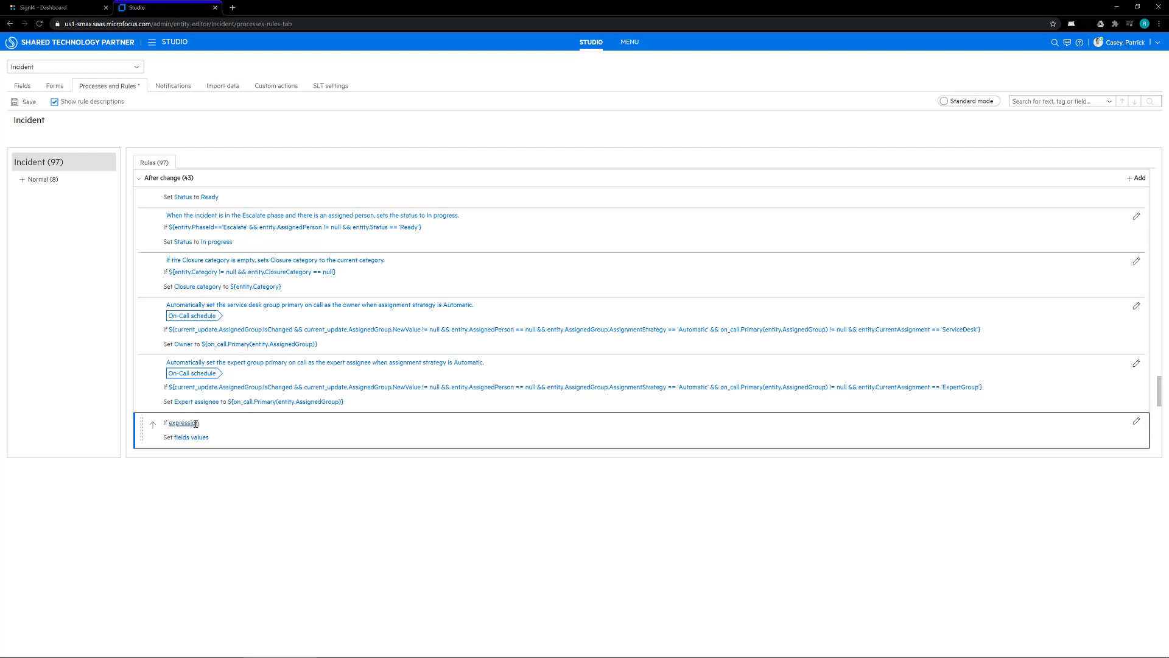
scroll(196, 423, "down", 2)
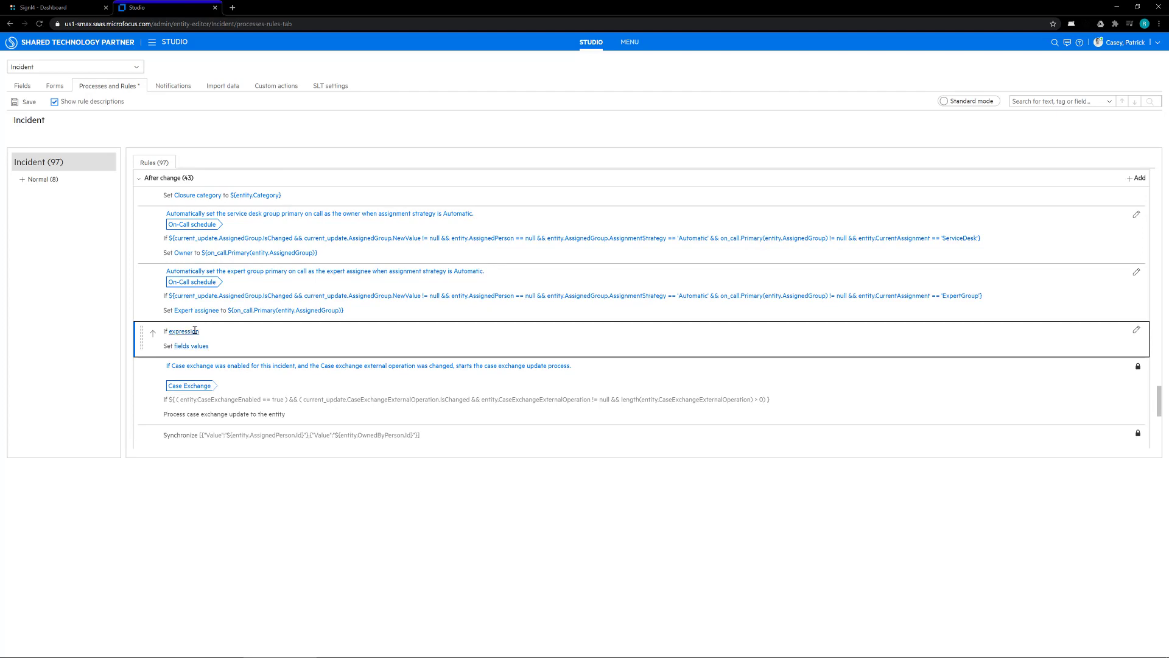
scroll(265, 358, "up", 10)
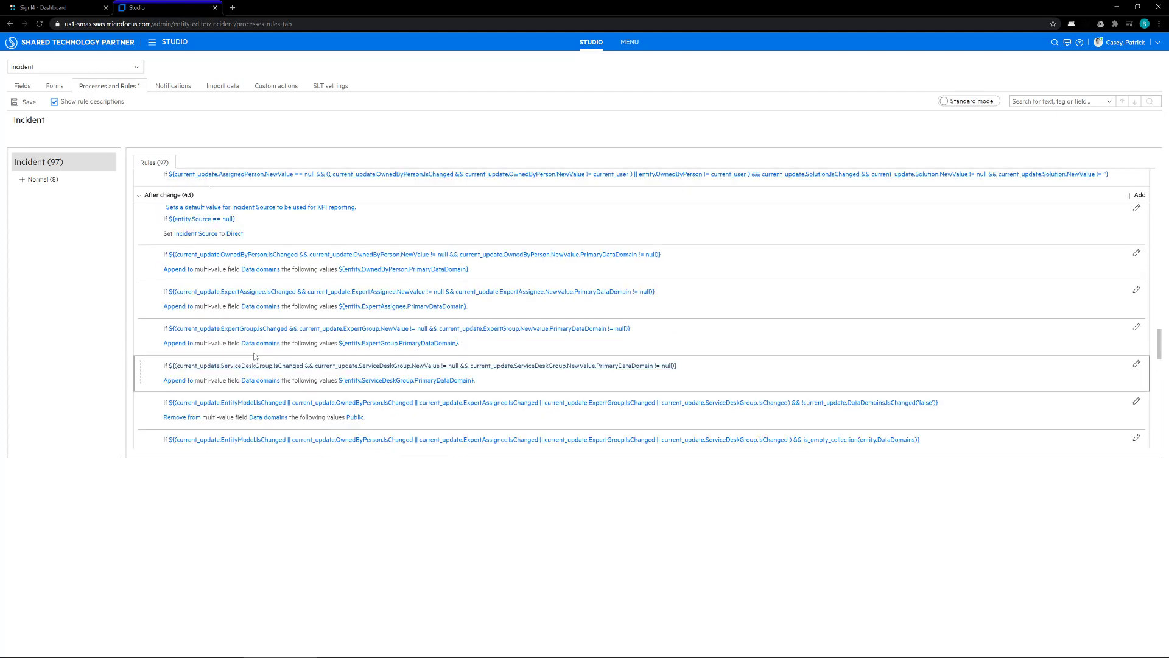
scroll(265, 358, "up", 8)
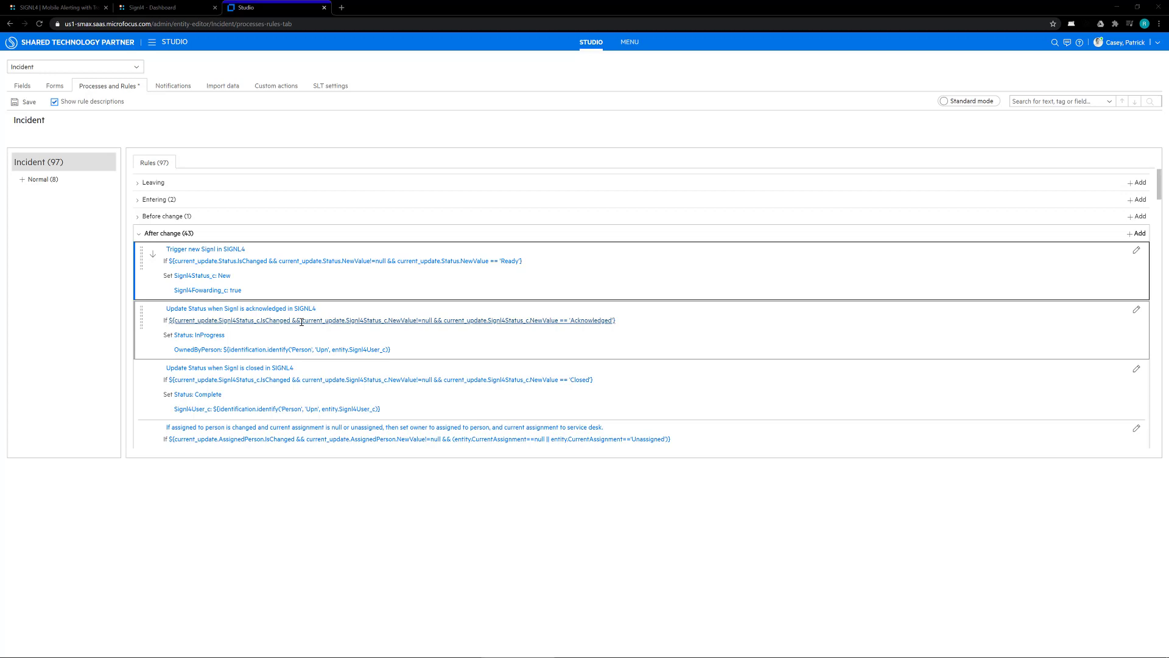
left_click(643, 317)
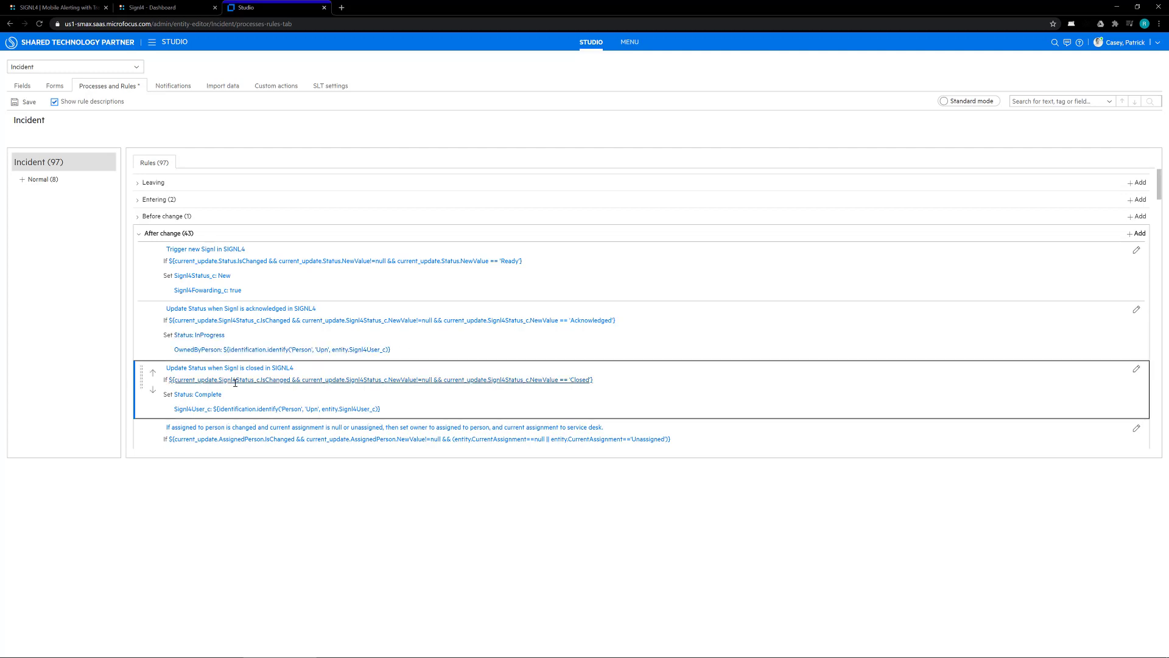
scroll(256, 331, "down", 1)
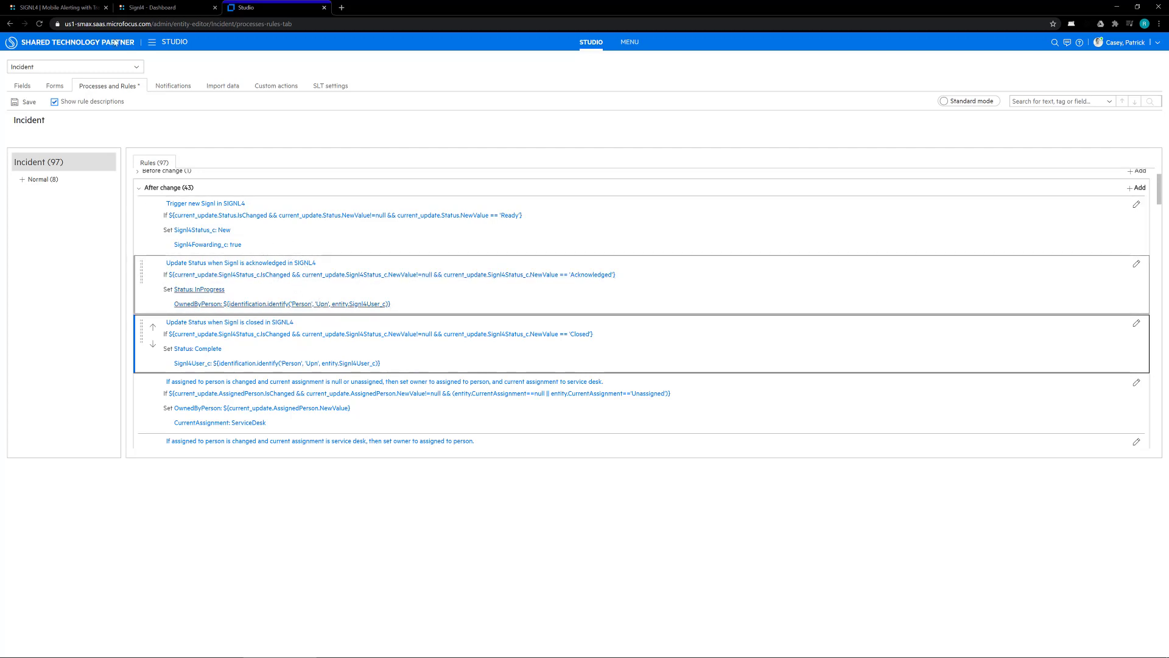
Read the How To Integrate instructions on the SIGNL4 SMAX page, then return to the Studio rules.
key("ctrl+1")
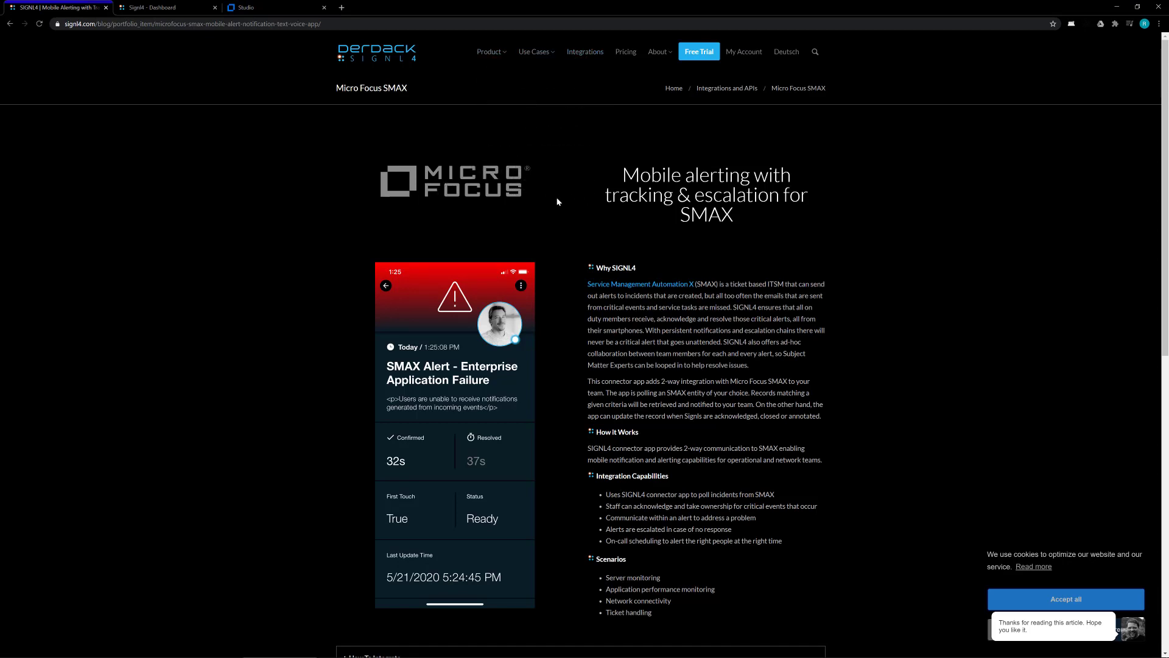
scroll(637, 239, "down", 5)
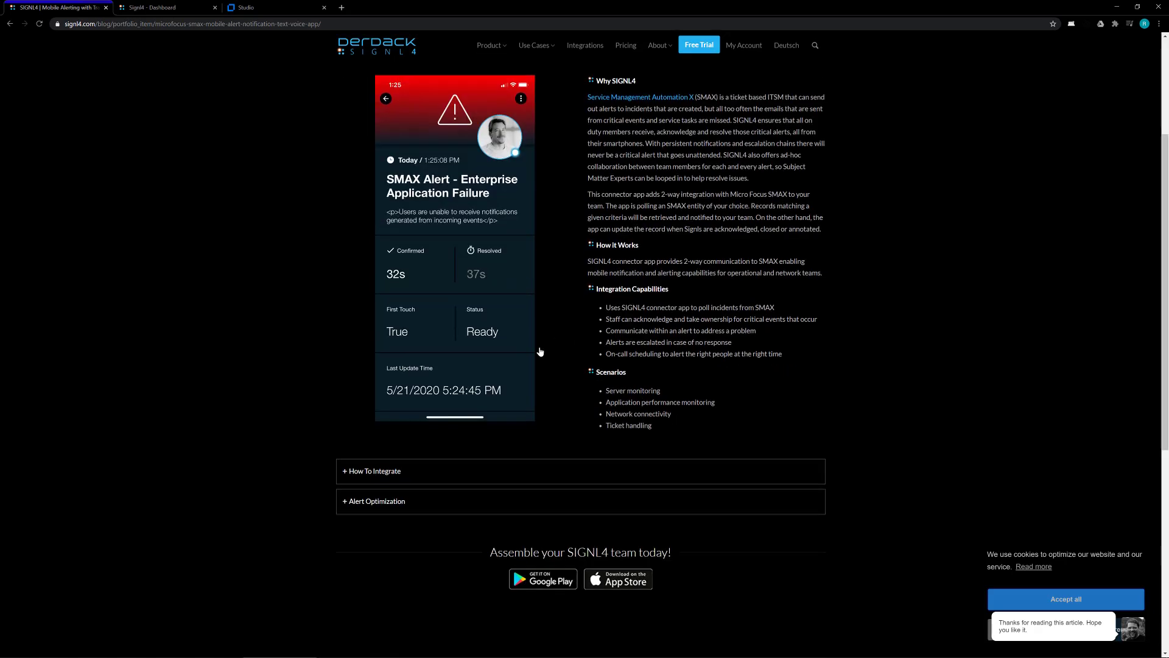
left_click(373, 342)
scroll(327, 380, "down", 3)
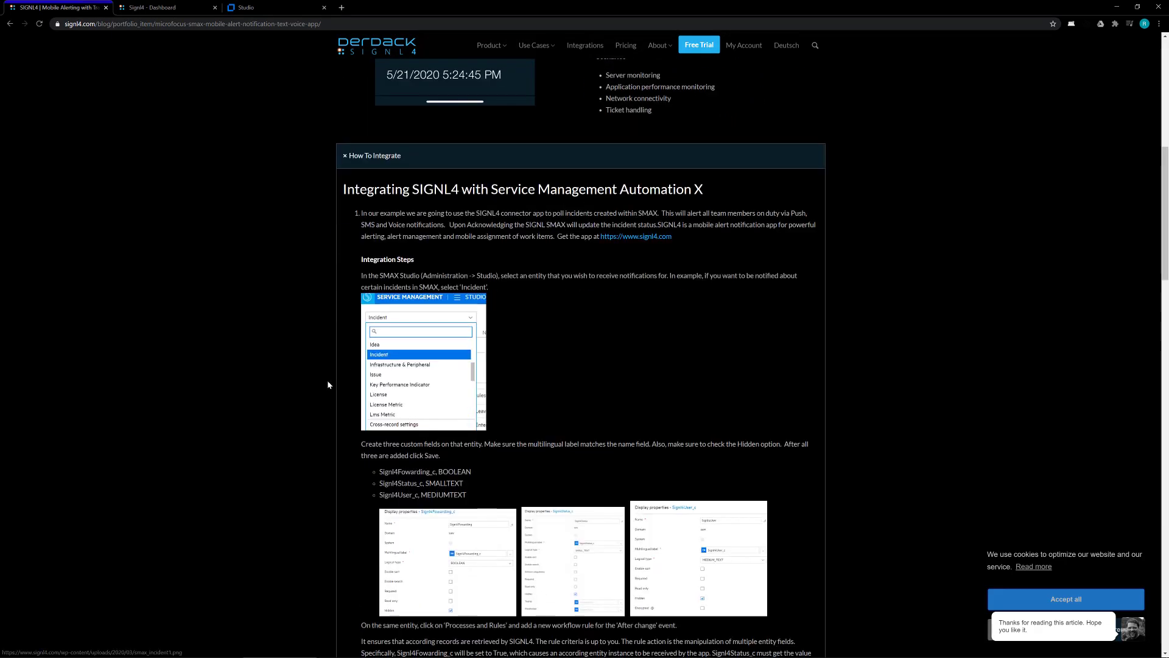
scroll(398, 441, "down", 2)
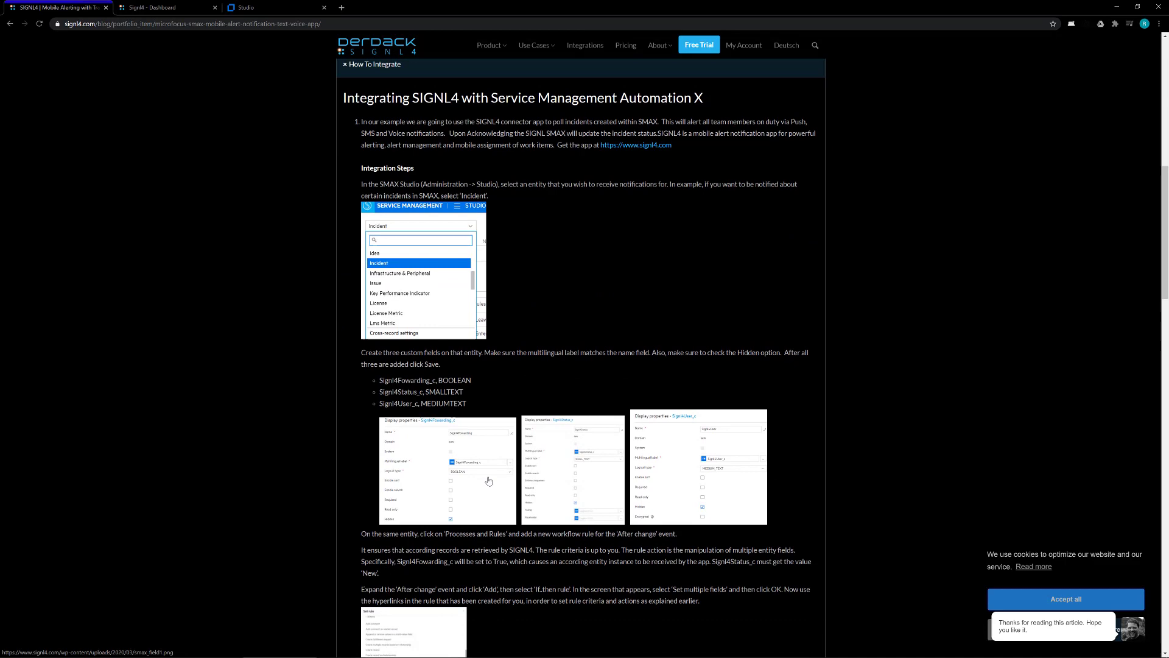
scroll(408, 469, "down", 5)
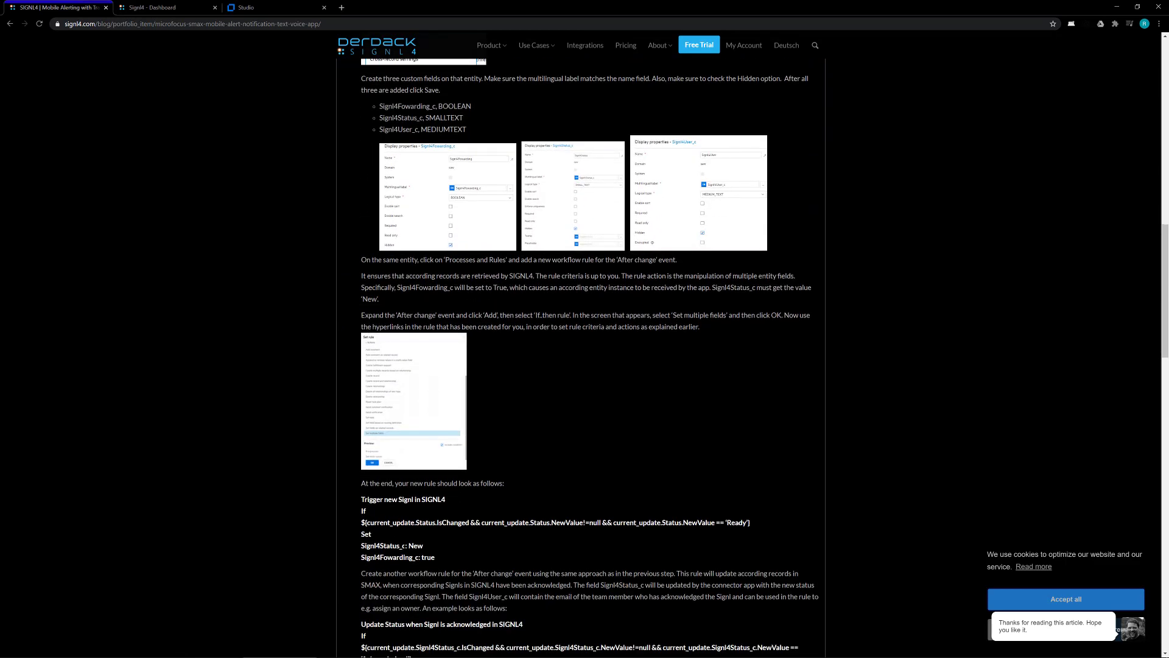
scroll(412, 568, "down", 4)
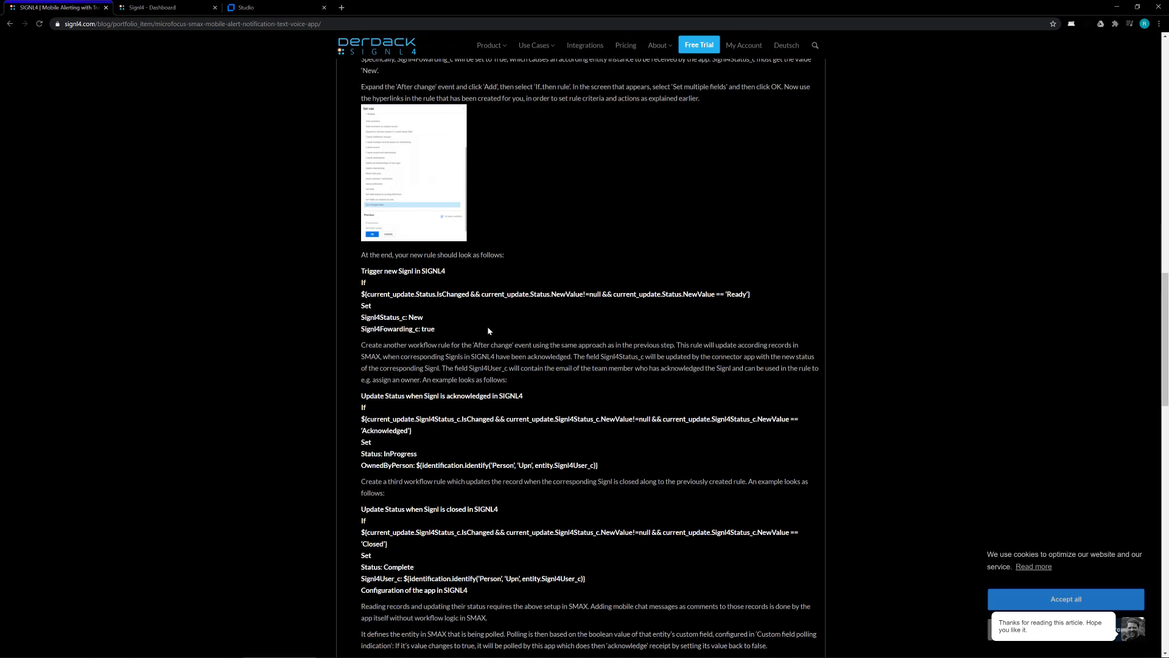
left_click(252, 7)
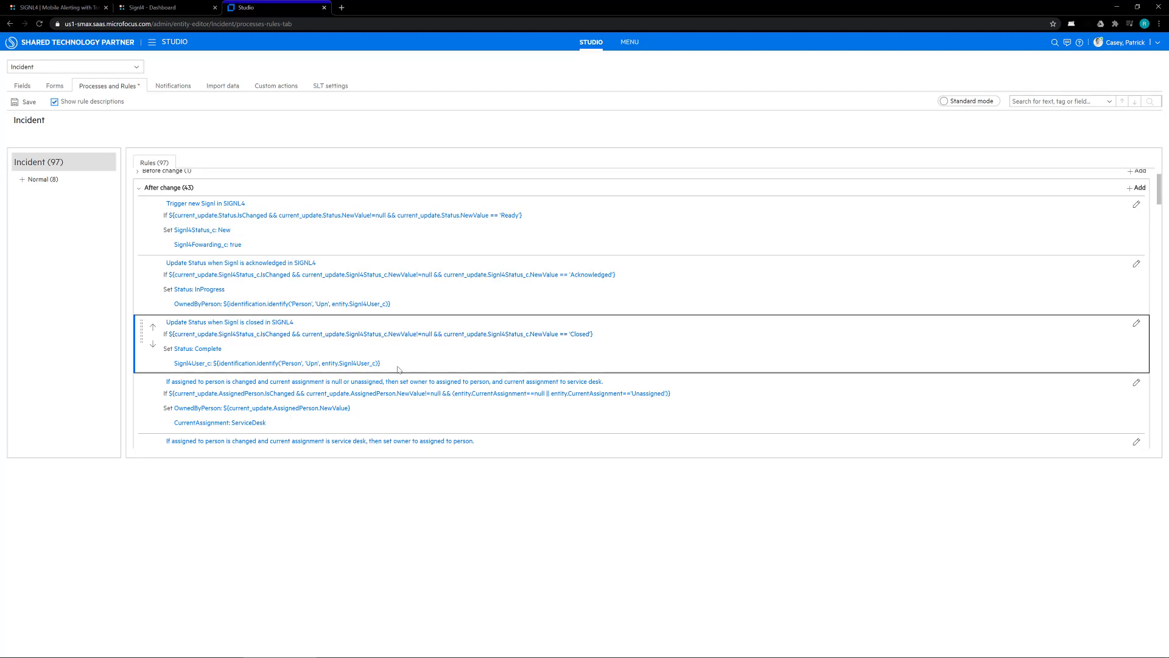
From the SIGNL4 dashboard, go to Apps and scroll down to the Micro Focus SMAX connector.
left_click(168, 6)
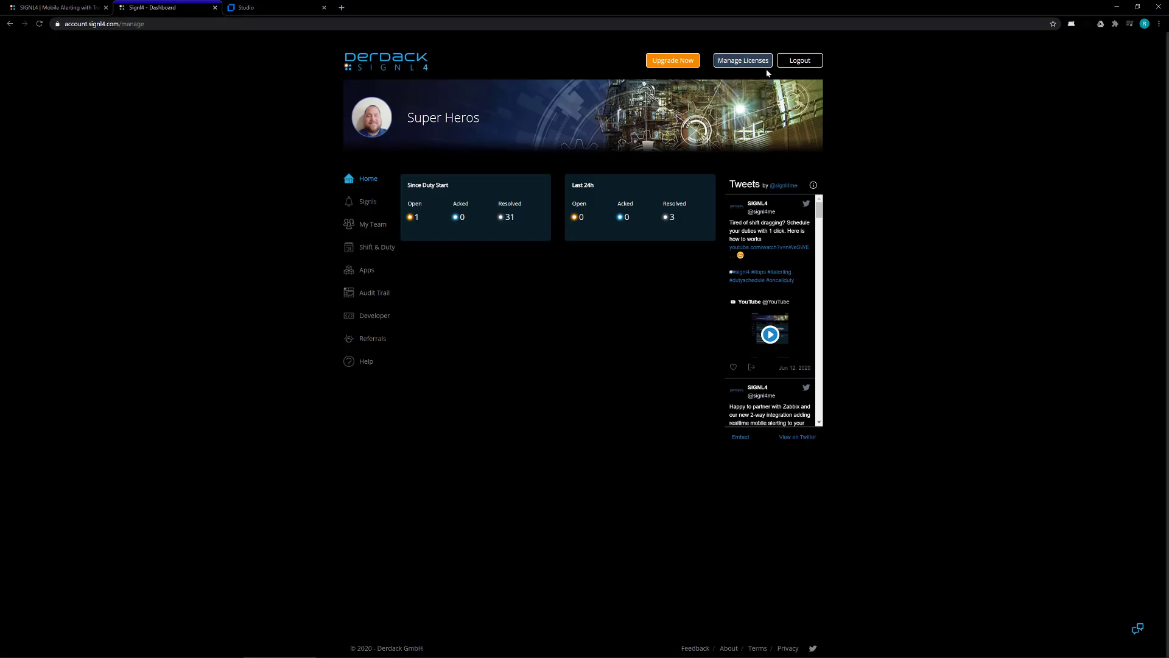
left_click(364, 270)
scroll(609, 440, "down", 3)
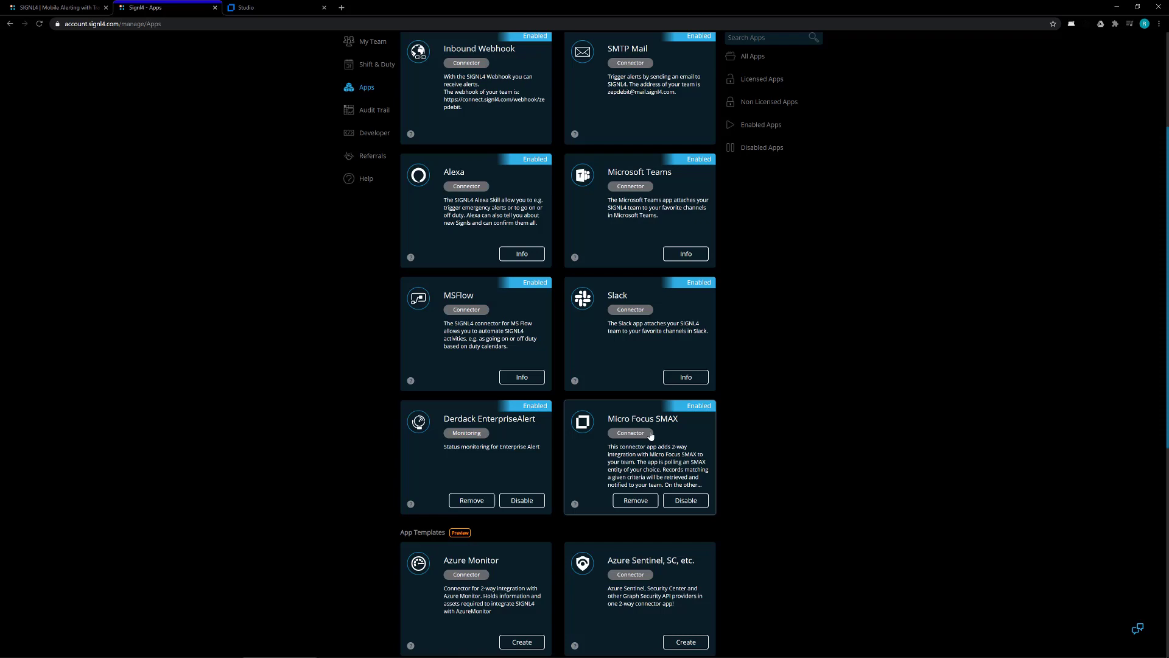
scroll(615, 420, "down", 5)
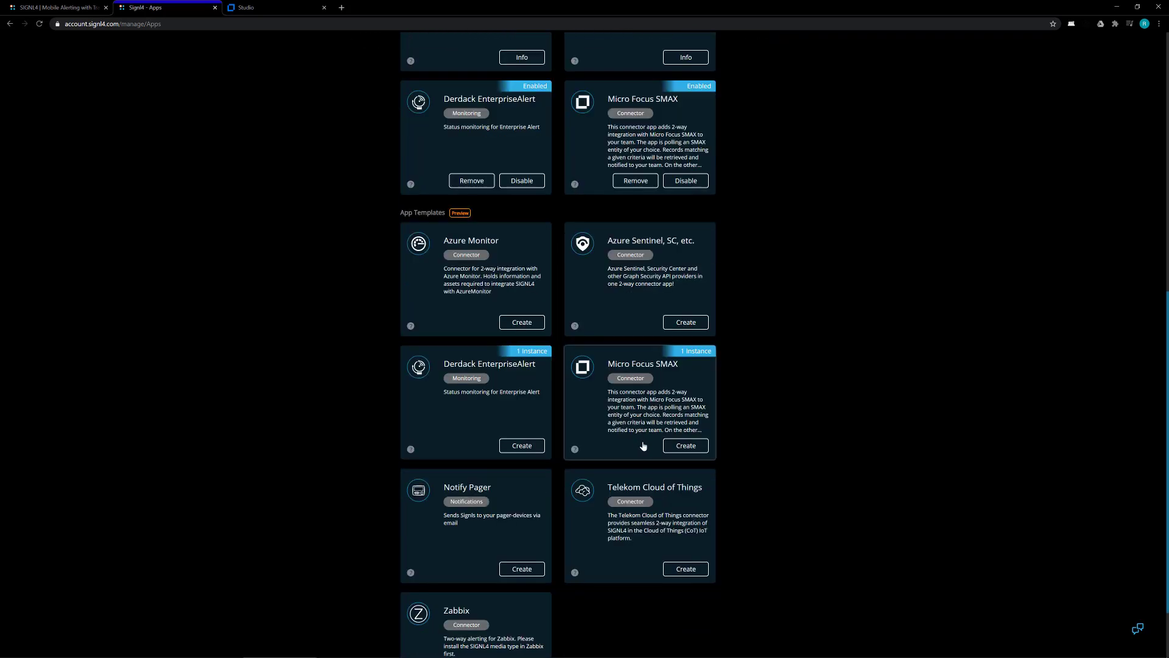
Open the Micro Focus SMAX connector configuration in edit mode and review its Signl4 field mappings.
left_click(681, 441)
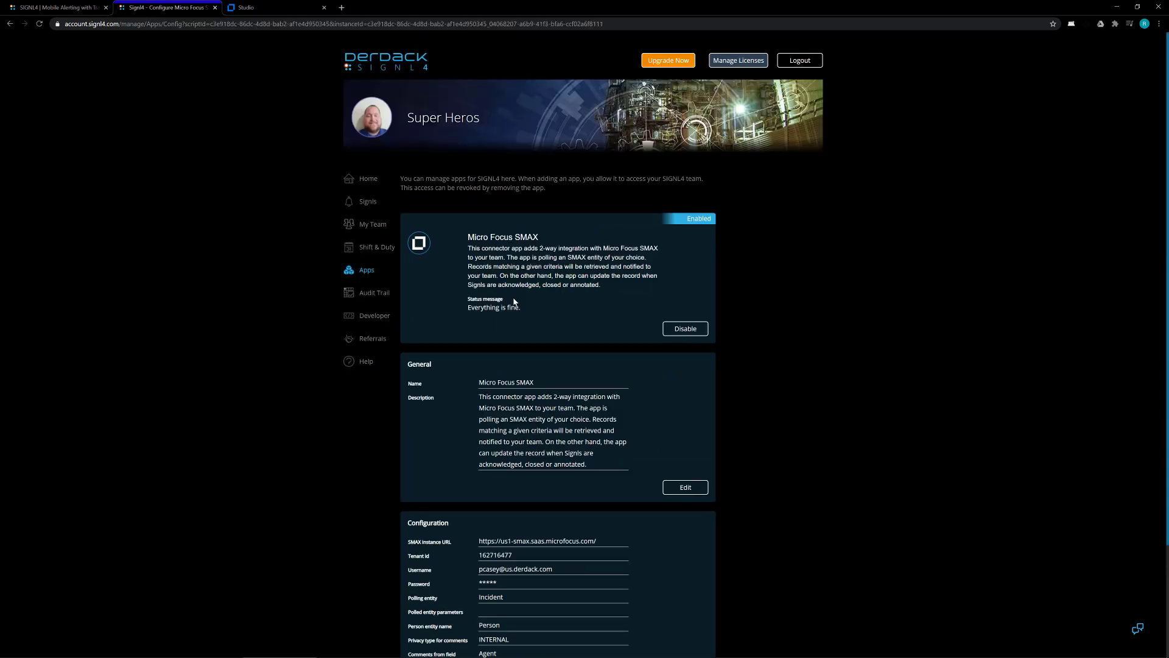
scroll(605, 395, "down", 1)
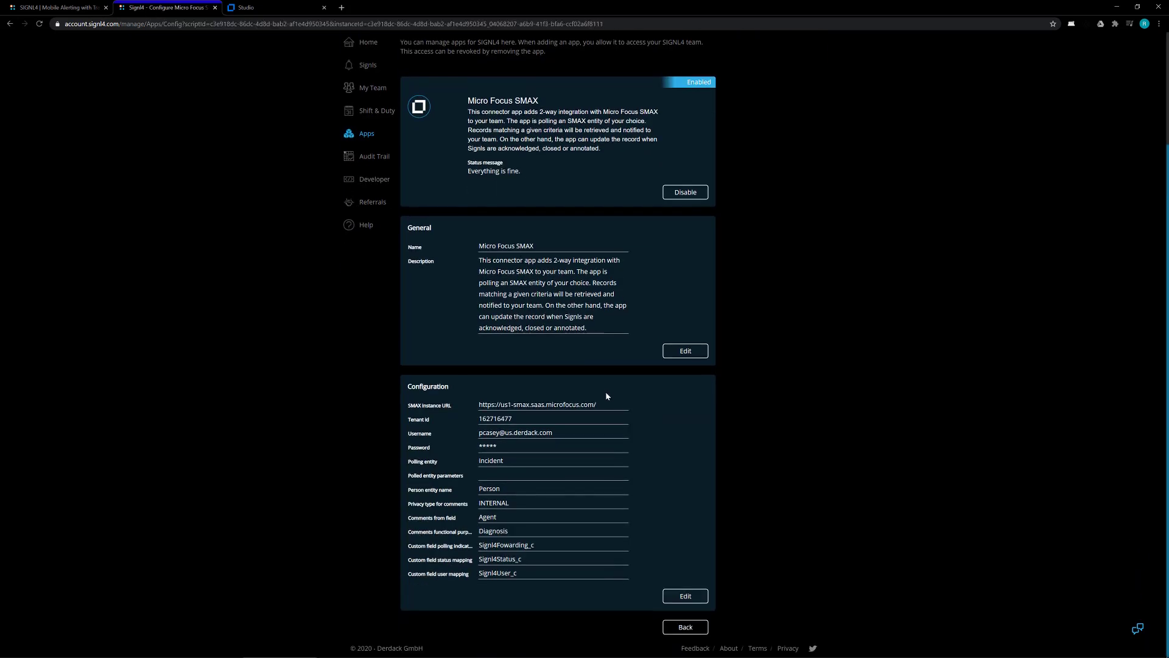
left_click(685, 596)
scroll(400, 367, "down", 1)
scroll(400, 367, "down", 1)
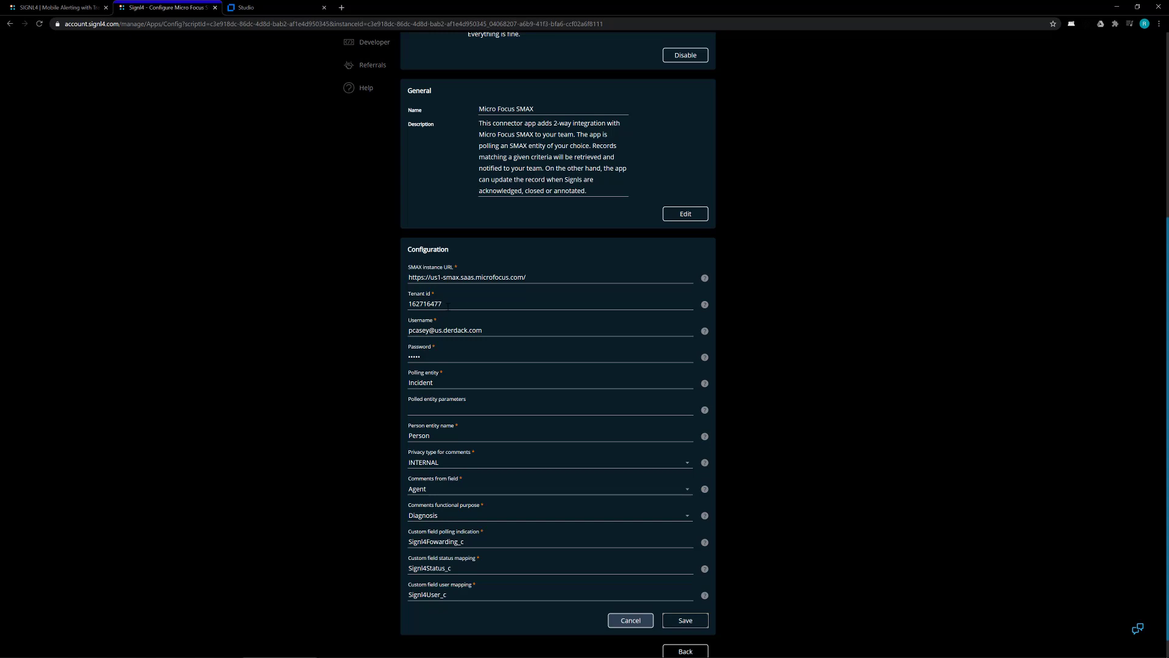
scroll(447, 307, "down", 1)
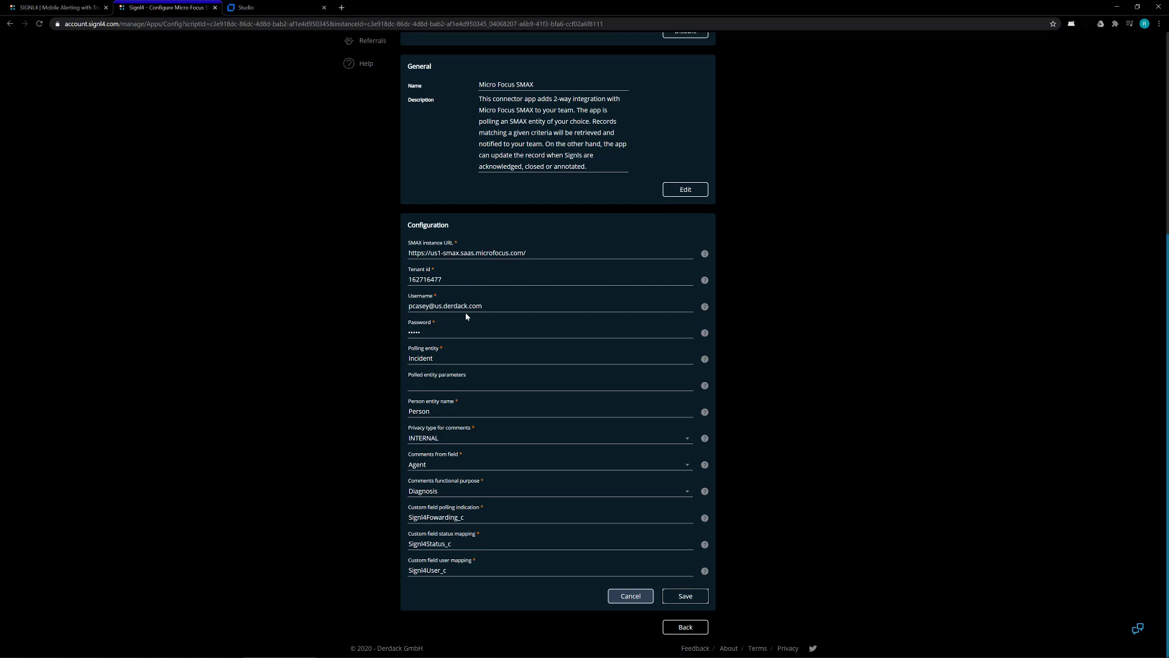
Confirm polling entity Incident and person entity Person, then save the connector configuration.
left_click(433, 359)
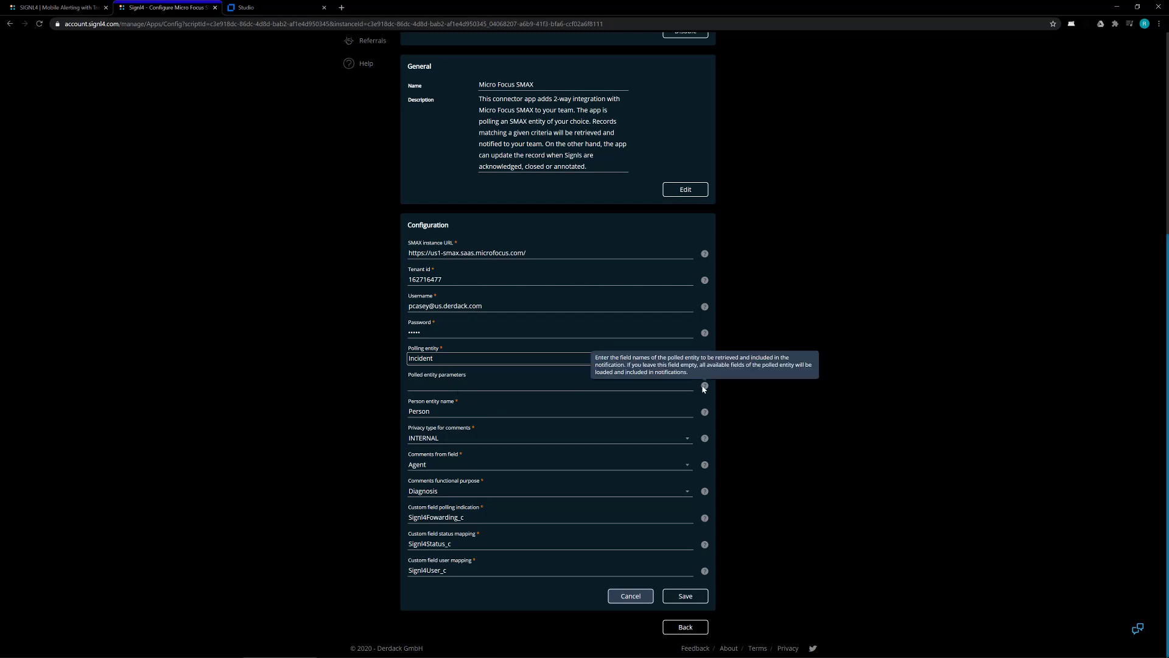
left_click(475, 412)
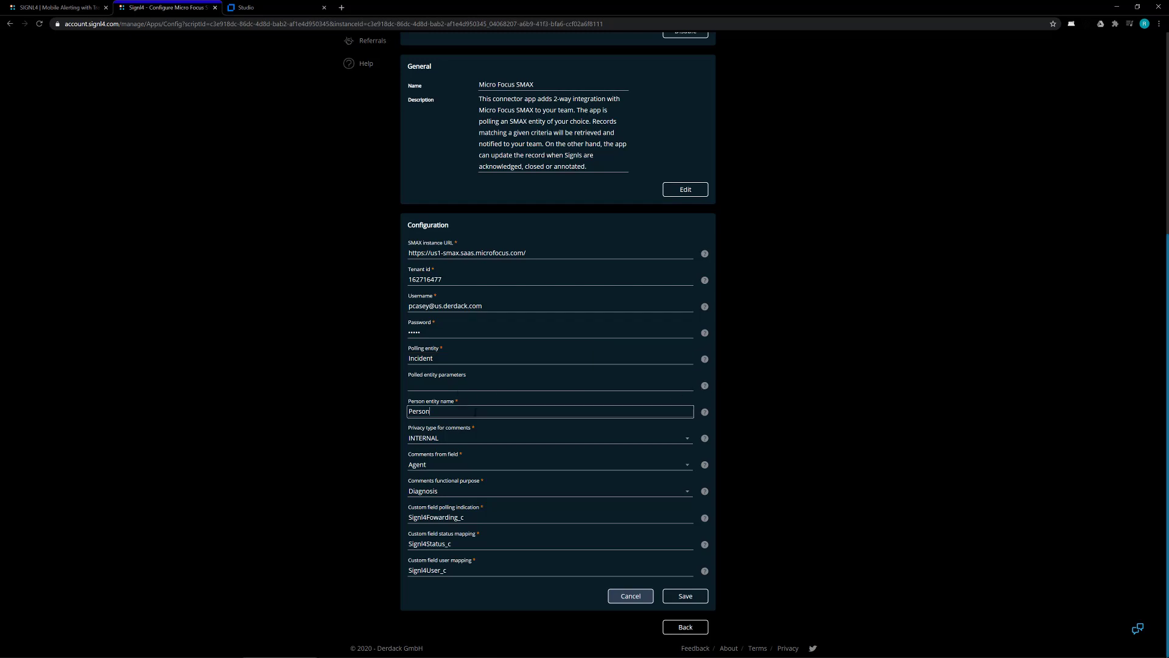
left_click(500, 430)
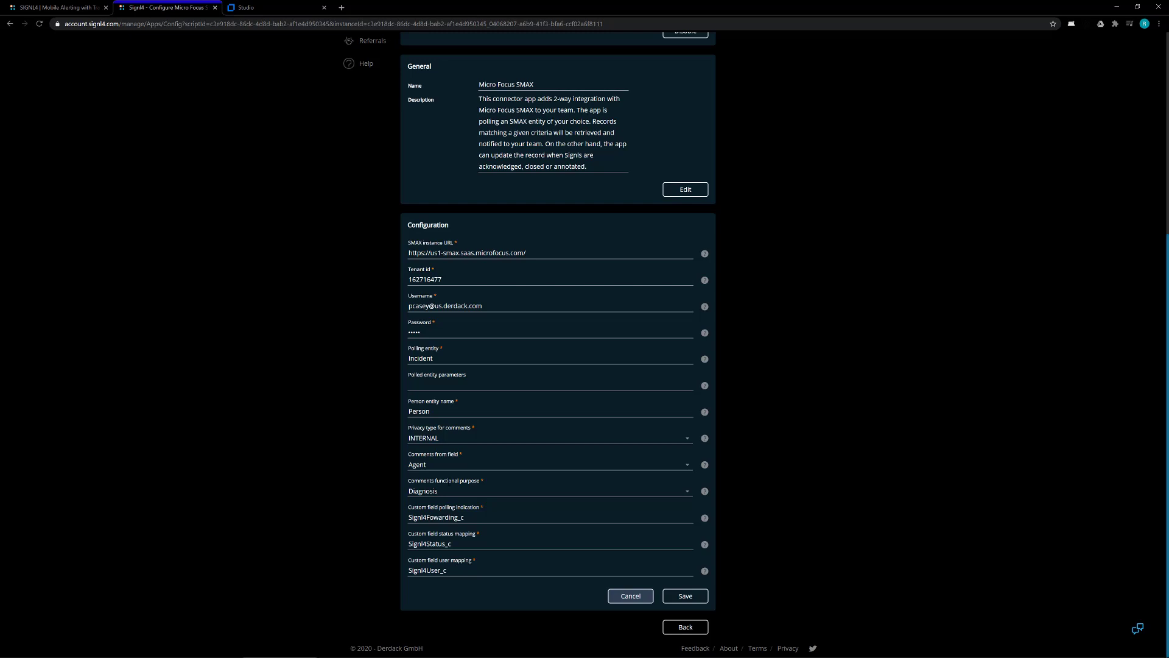
left_click(685, 595)
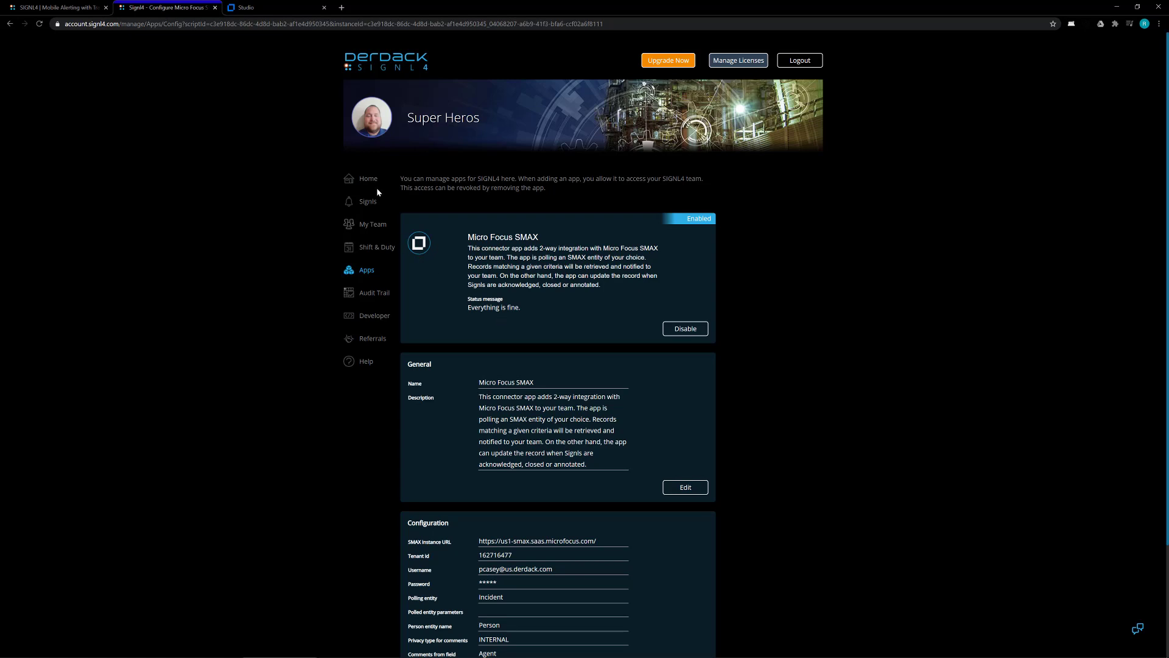
Show the team's Signls overview, including the closed 'SIGNL4 SMAX incident' from today.
left_click(373, 206)
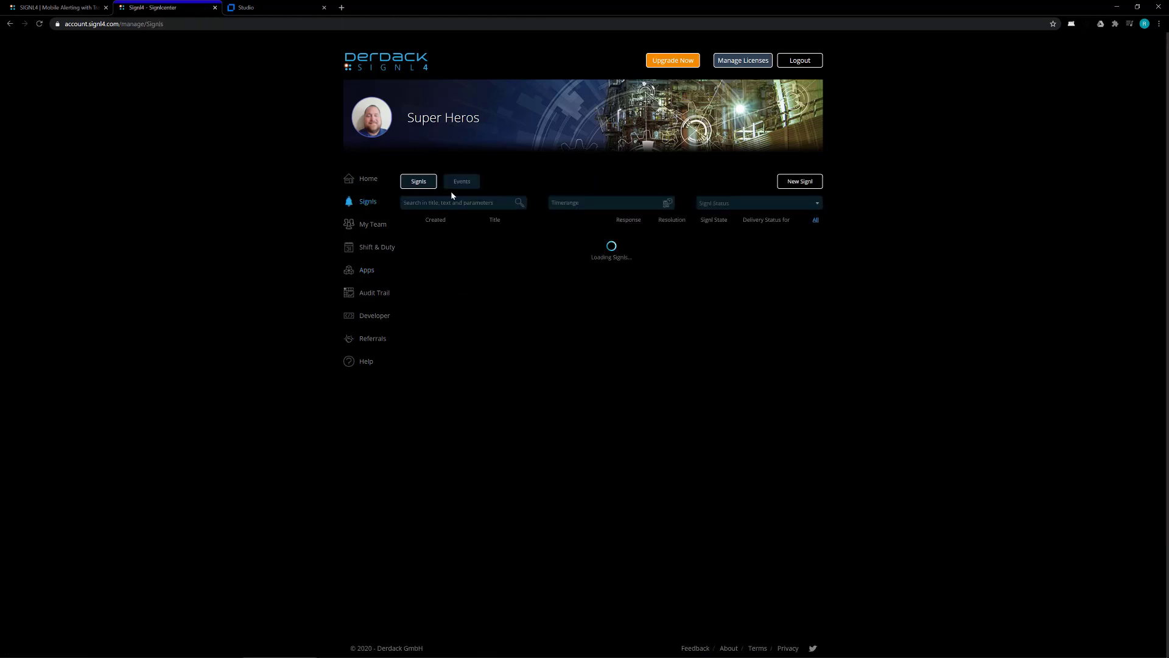
Back in SMAX, go through the navigation menu's Run modules to Incident Management.
left_click(272, 8)
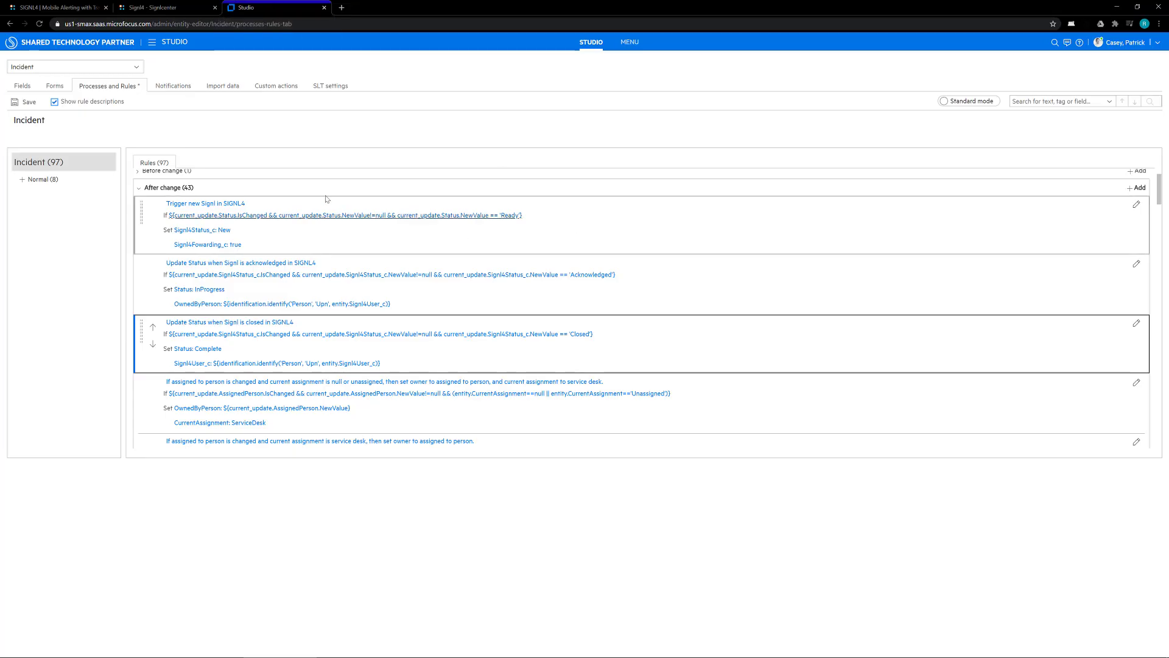
left_click(152, 46)
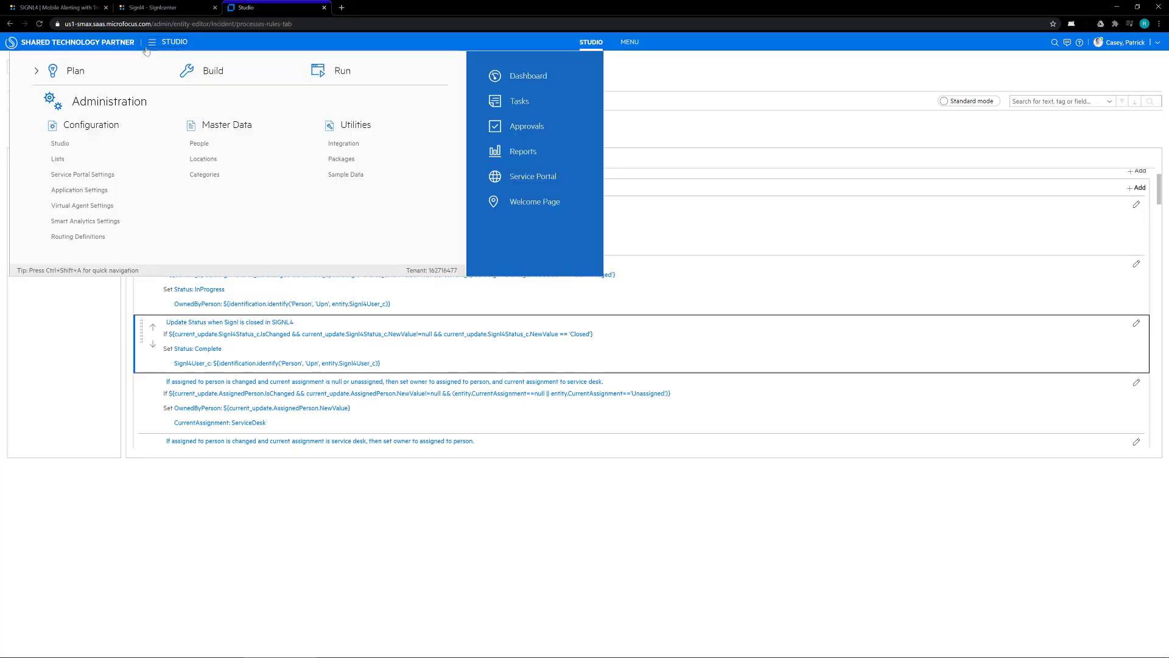
left_click(78, 71)
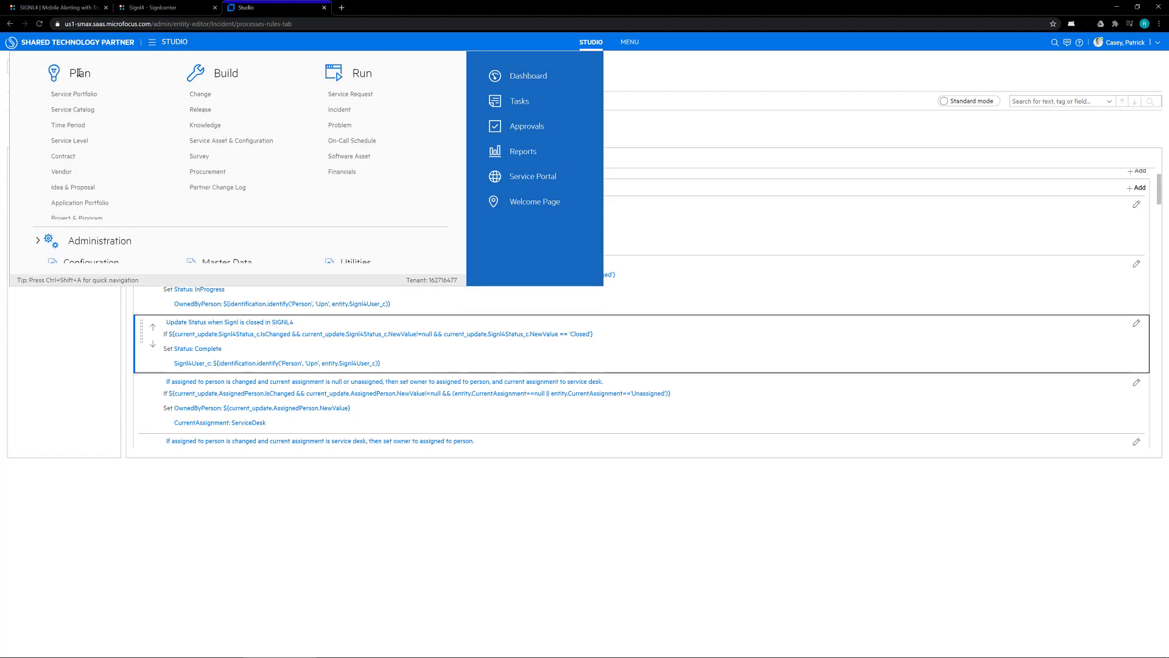
left_click(339, 111)
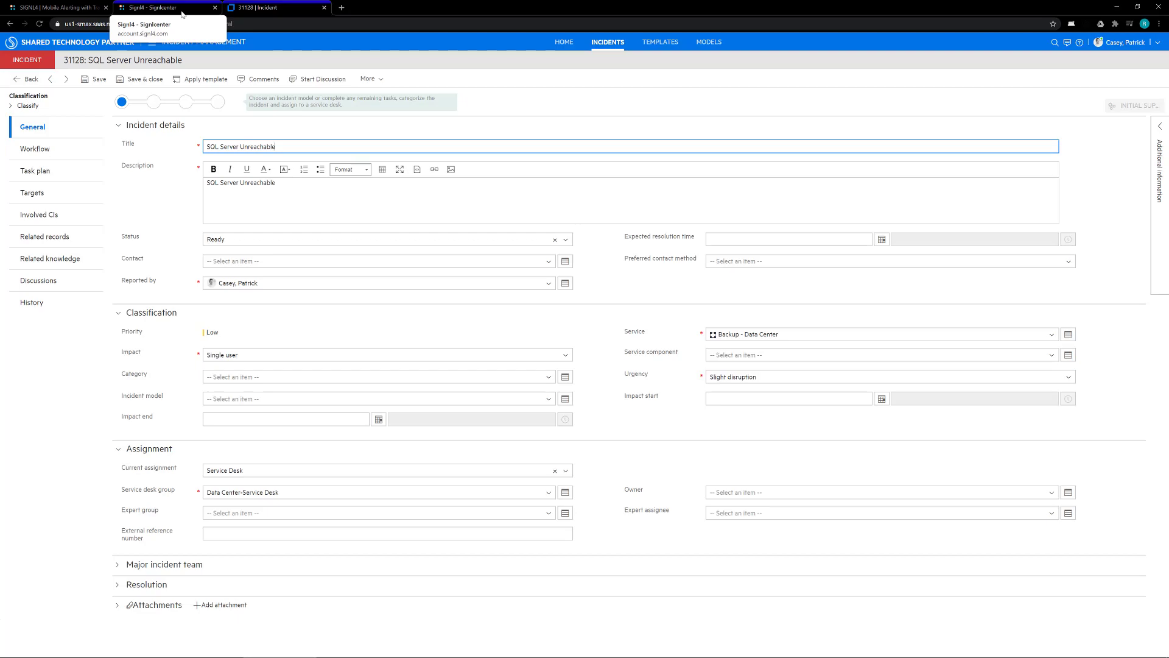
Check the new SQL Server Unreachable Signl in SIGNL4, then go to the SMAX incidents list.
left_click(182, 12)
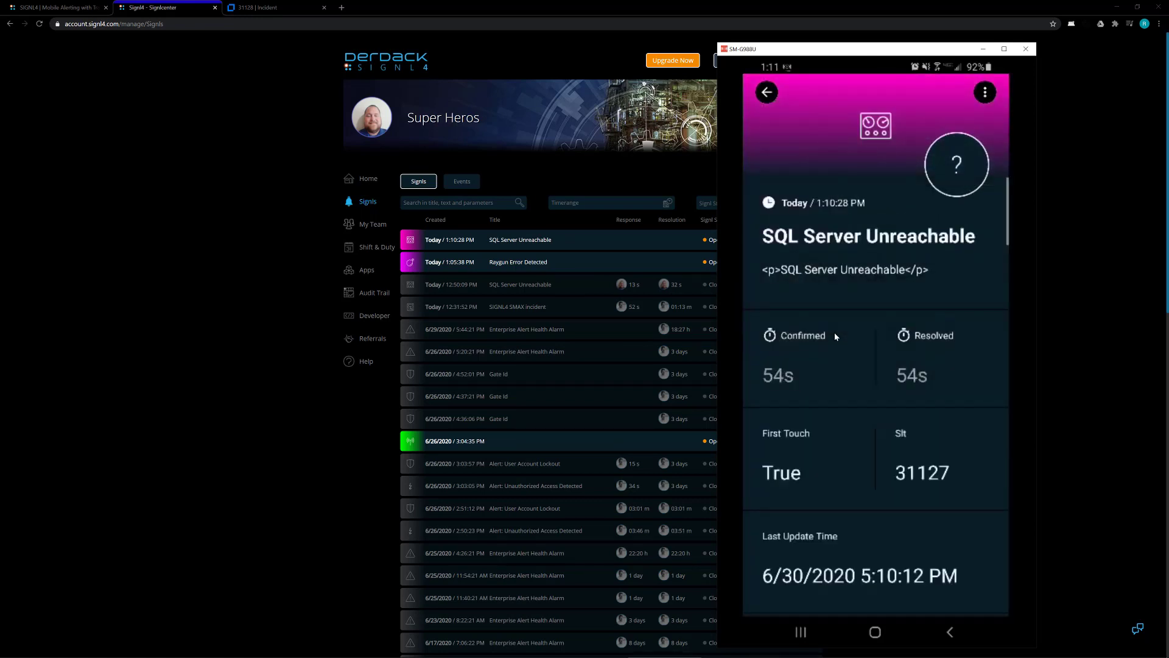
left_click(279, 5)
left_click(30, 82)
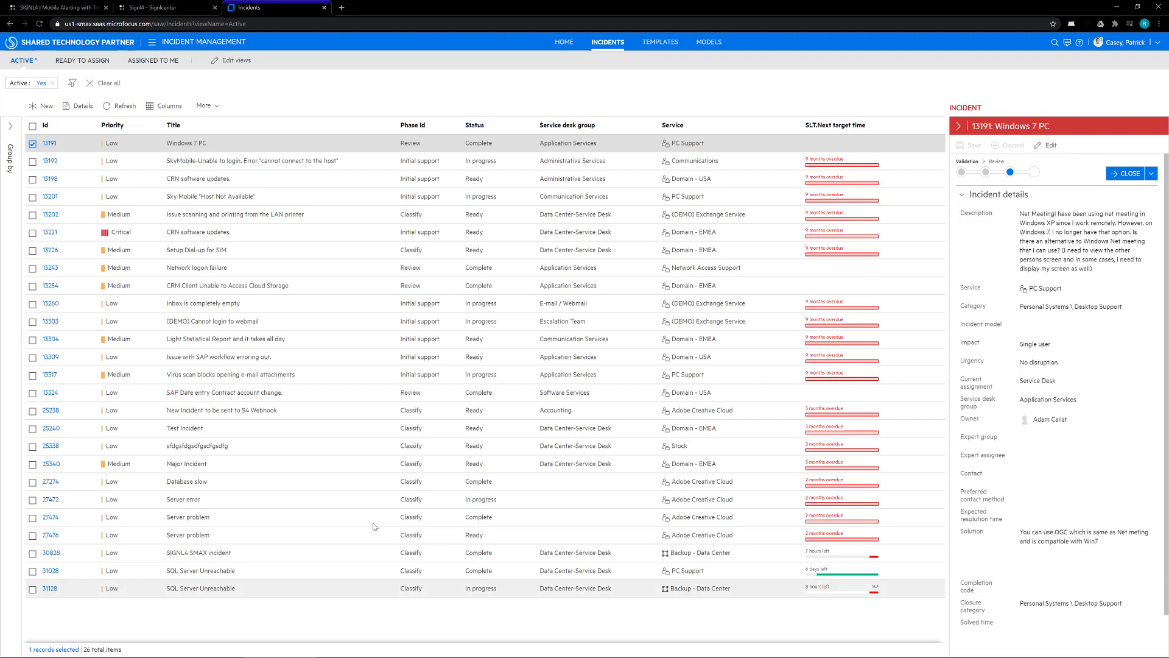
Refresh the incidents list and open incident 31128 'SQL Server Unreachable', now marked Complete.
key("alt+Tab")
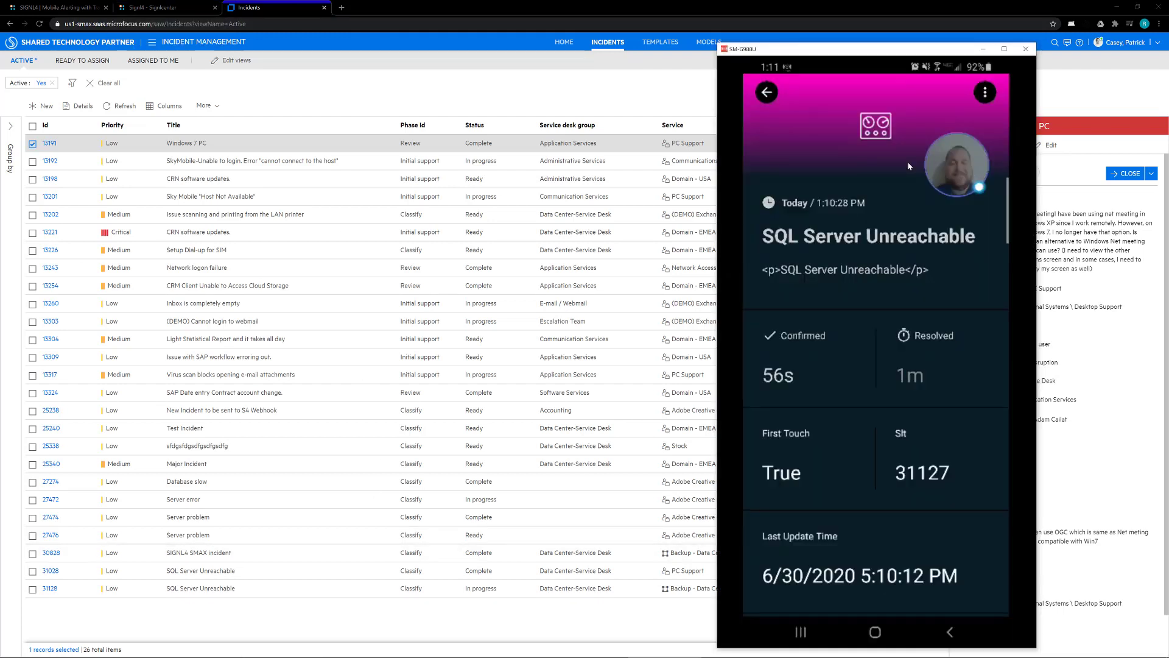
left_click(403, 97)
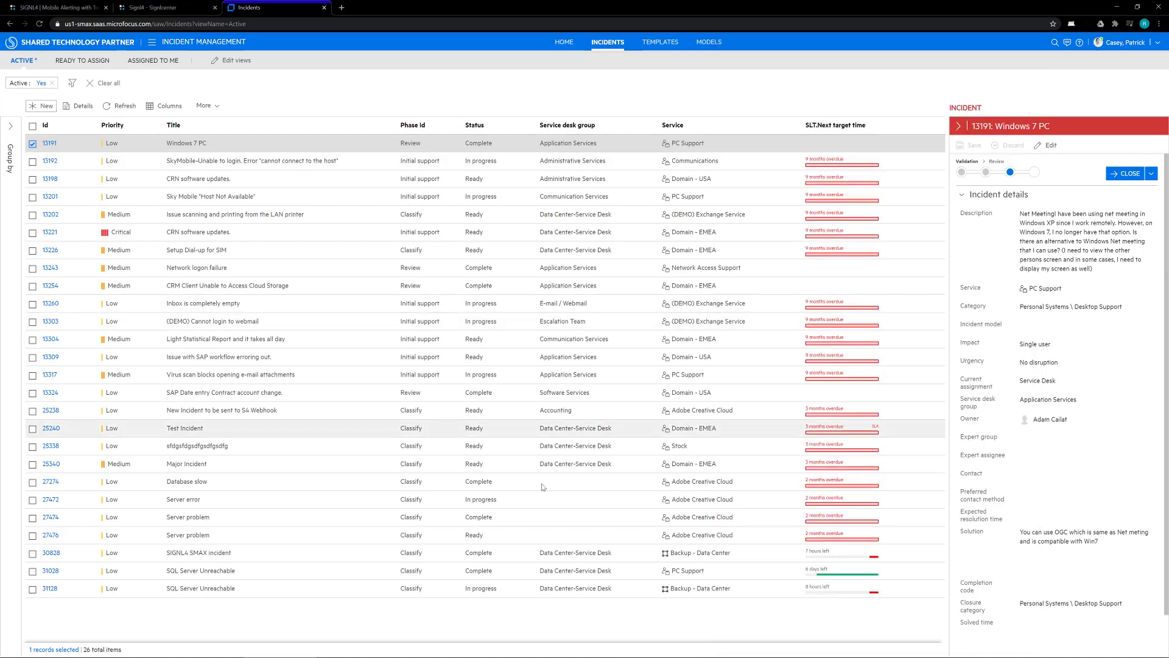
left_click(120, 107)
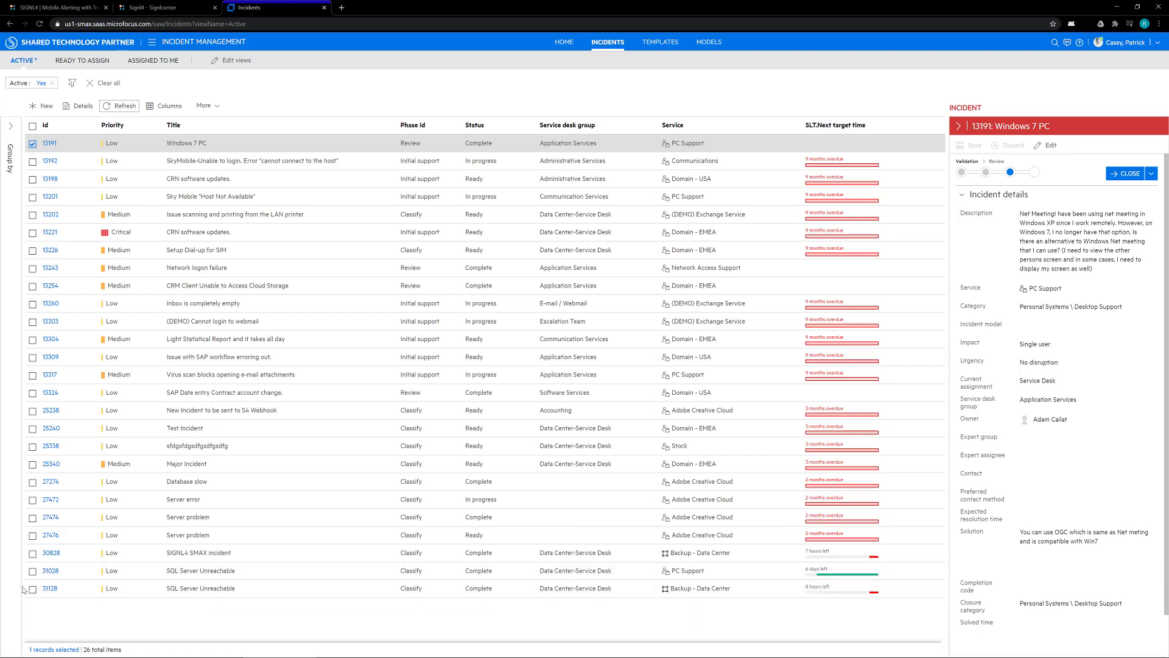
left_click(49, 588)
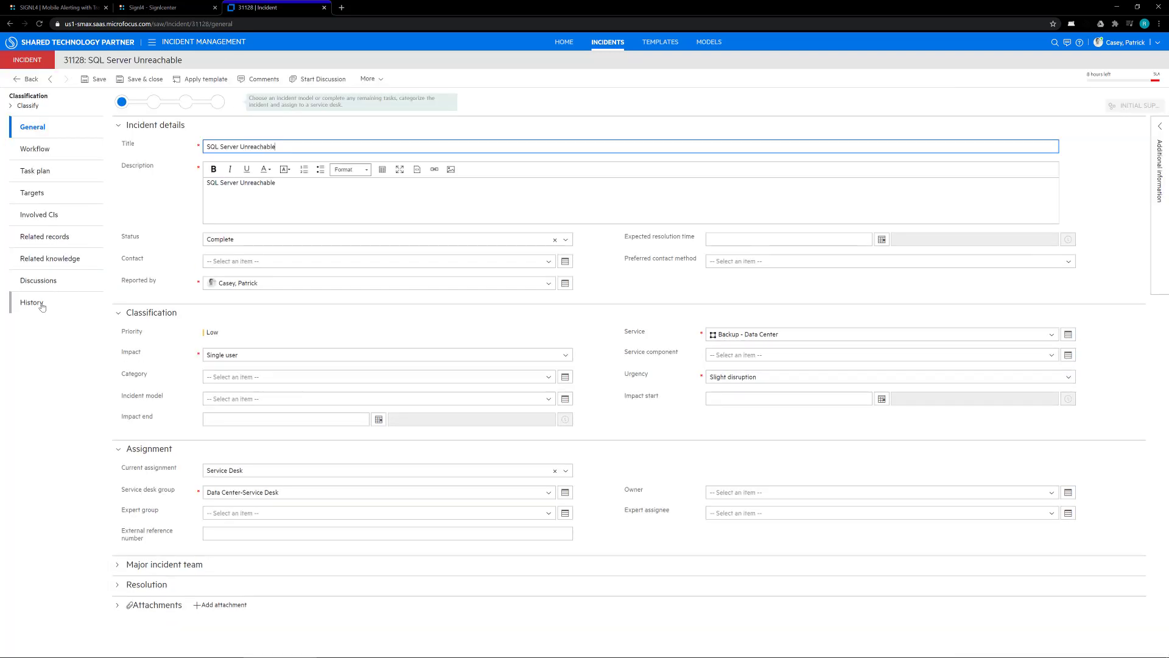
Review incident 31128's History, scrolling through its 7 updates from Ready to Complete.
left_click(32, 302)
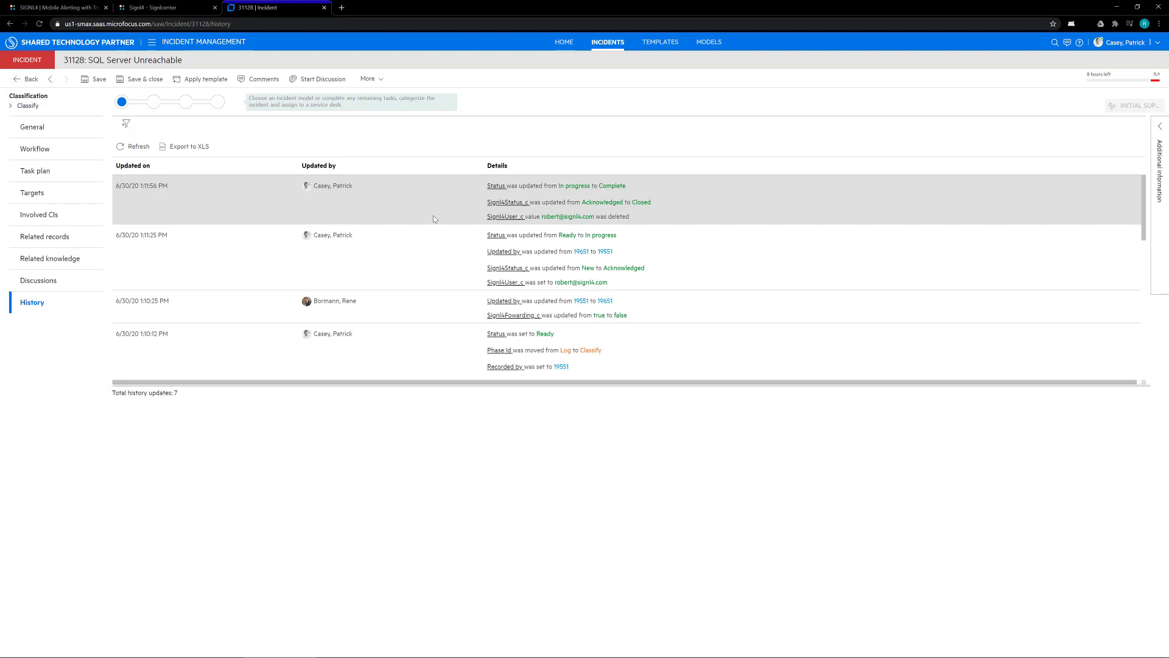
scroll(579, 293, "down", 10)
scroll(701, 372, "up", 10)
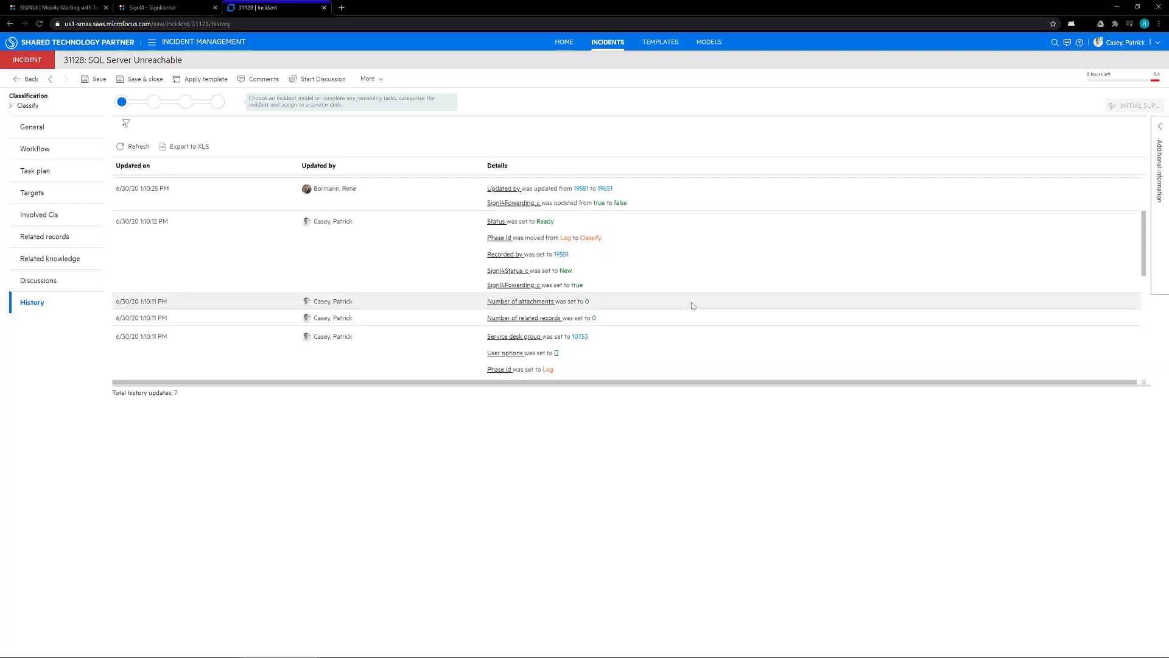